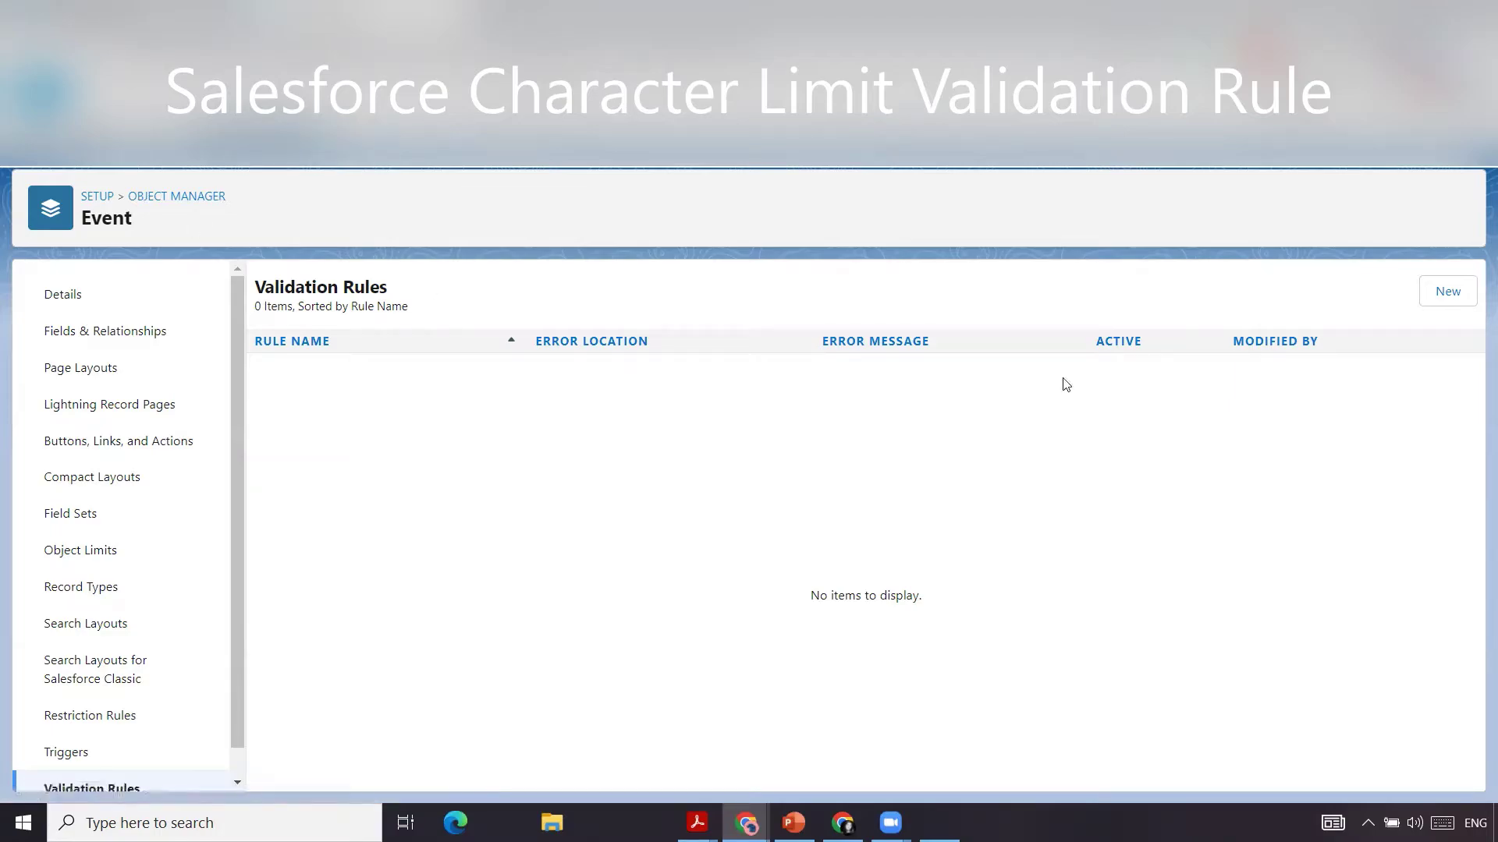
- Create a new active validation rule named Description_Greater_than_25 and focus its description field
left_click(1448, 285)
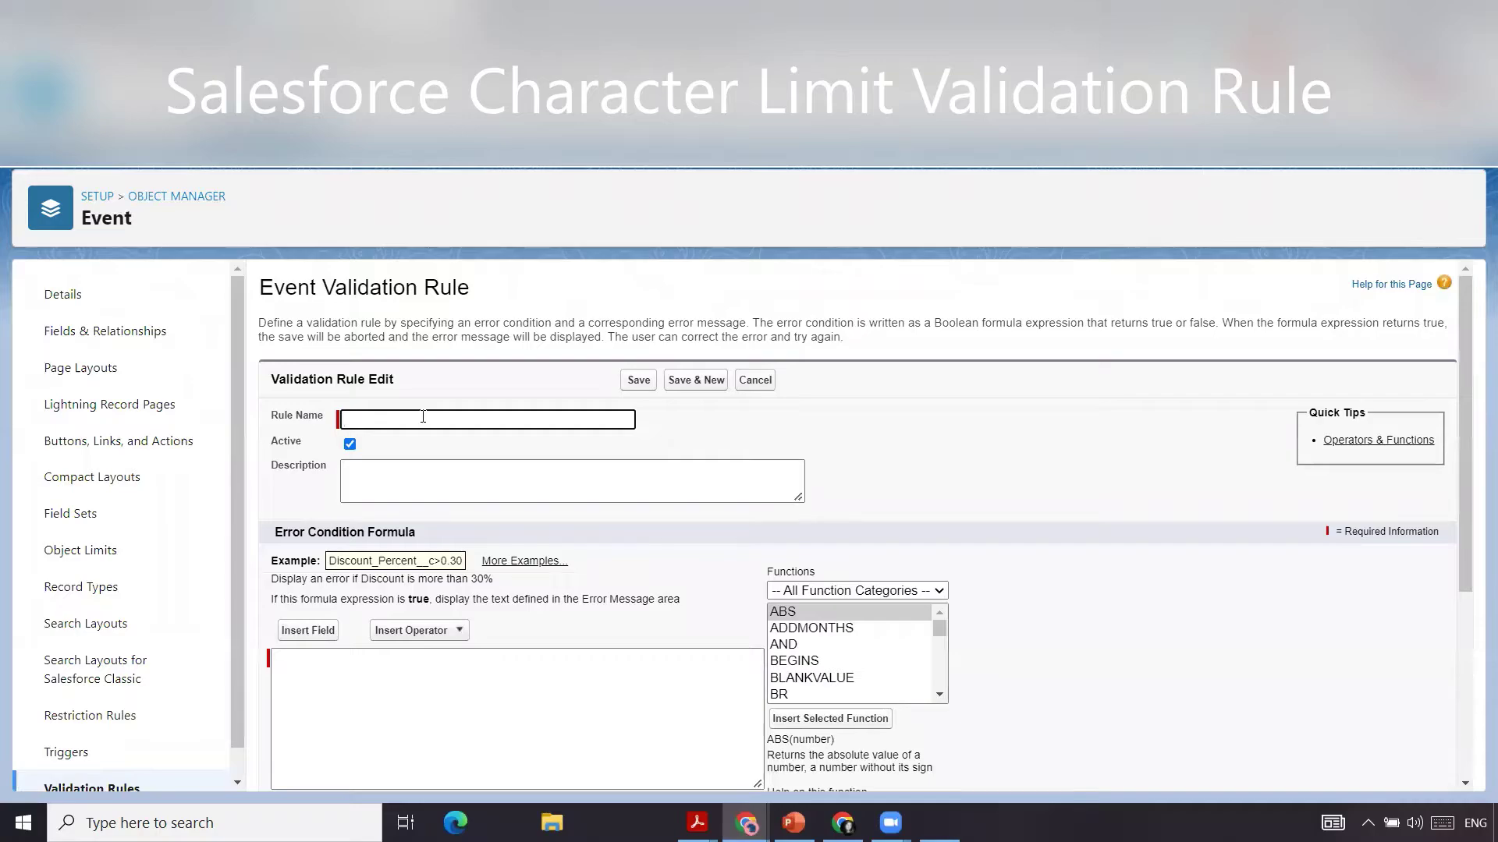
type("Description_Creater_than_25")
left_click(482, 475)
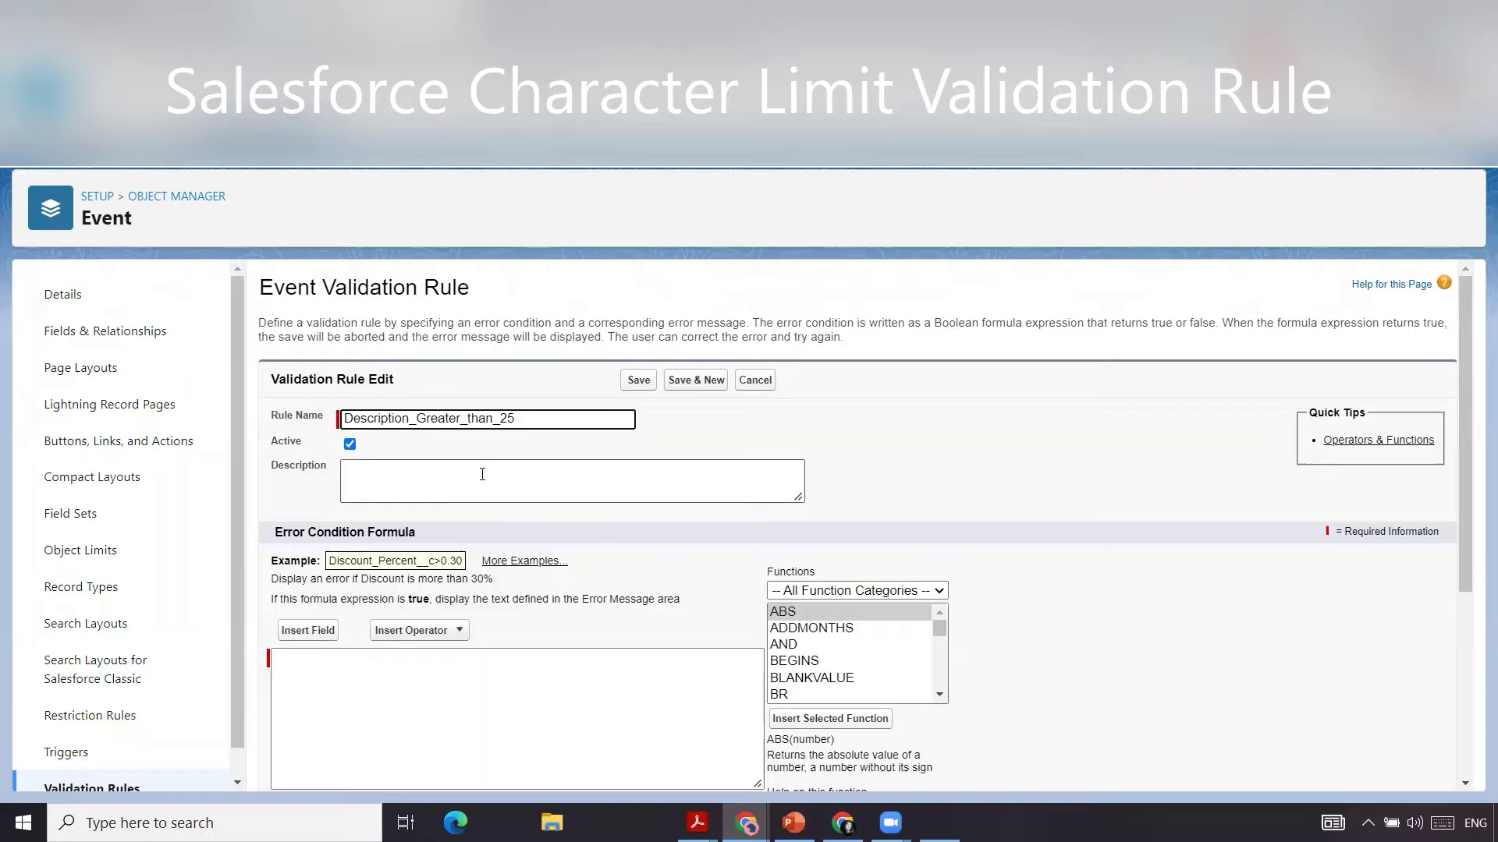
left_click(482, 475)
- Insert the LEN function into the error condition formula and clear its text placeholder
left_click(348, 682)
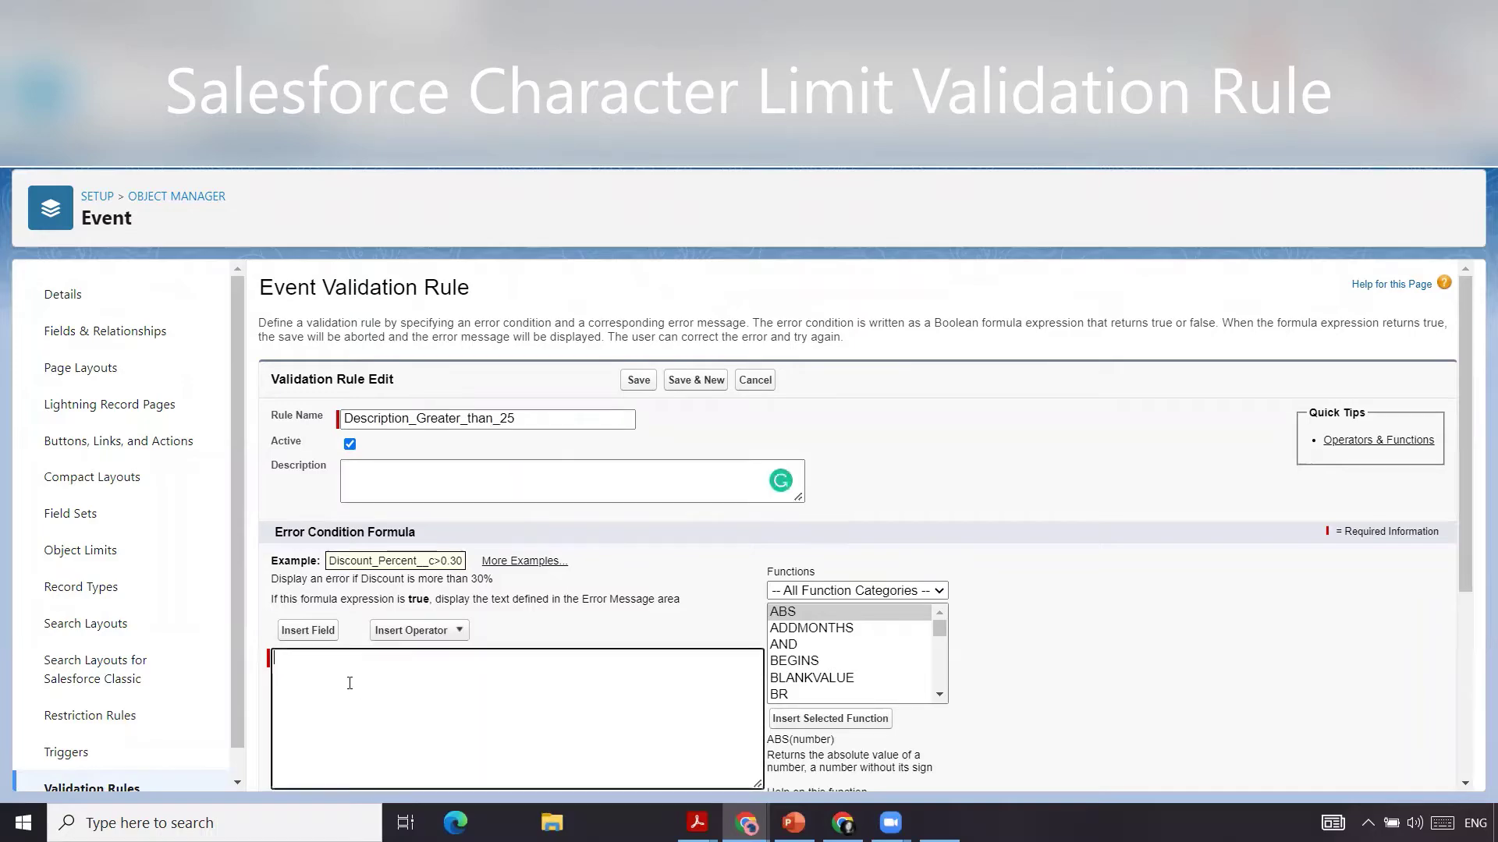
scroll(359, 671, "down", 1)
left_click(806, 563)
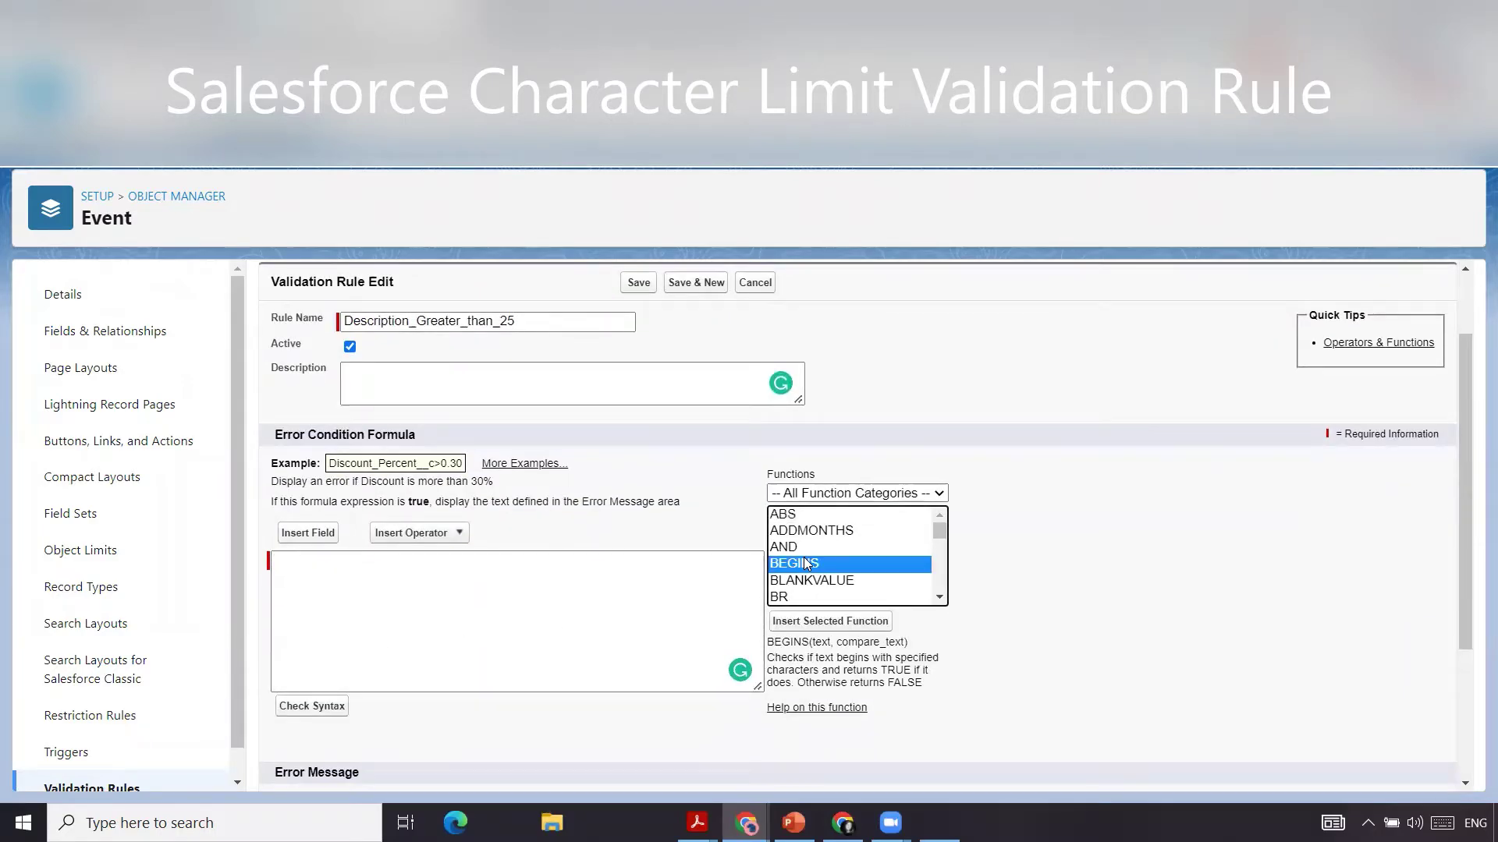
key("l")
key("Down")
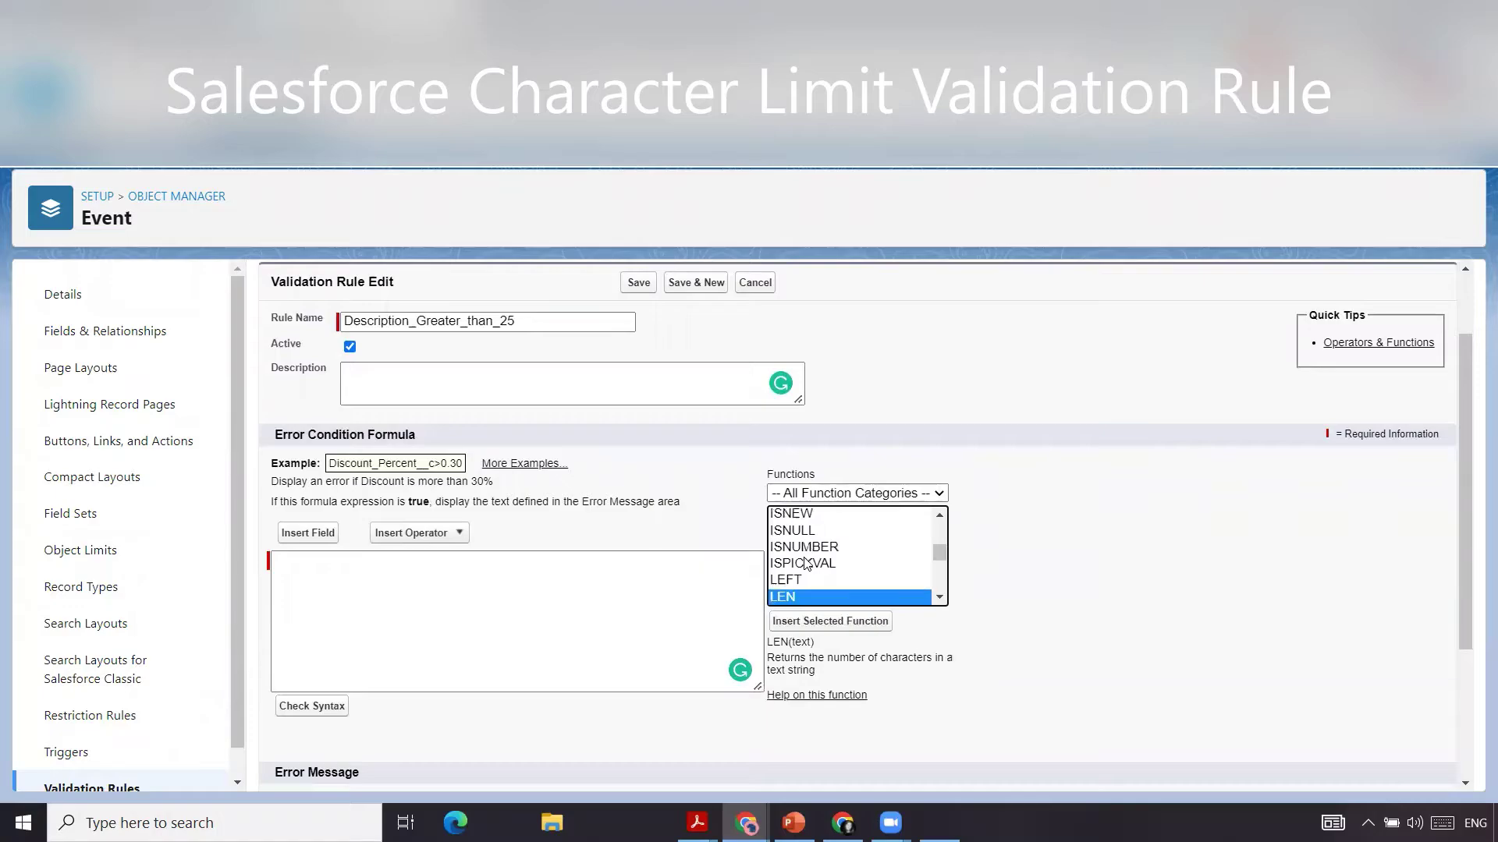
left_click(848, 622)
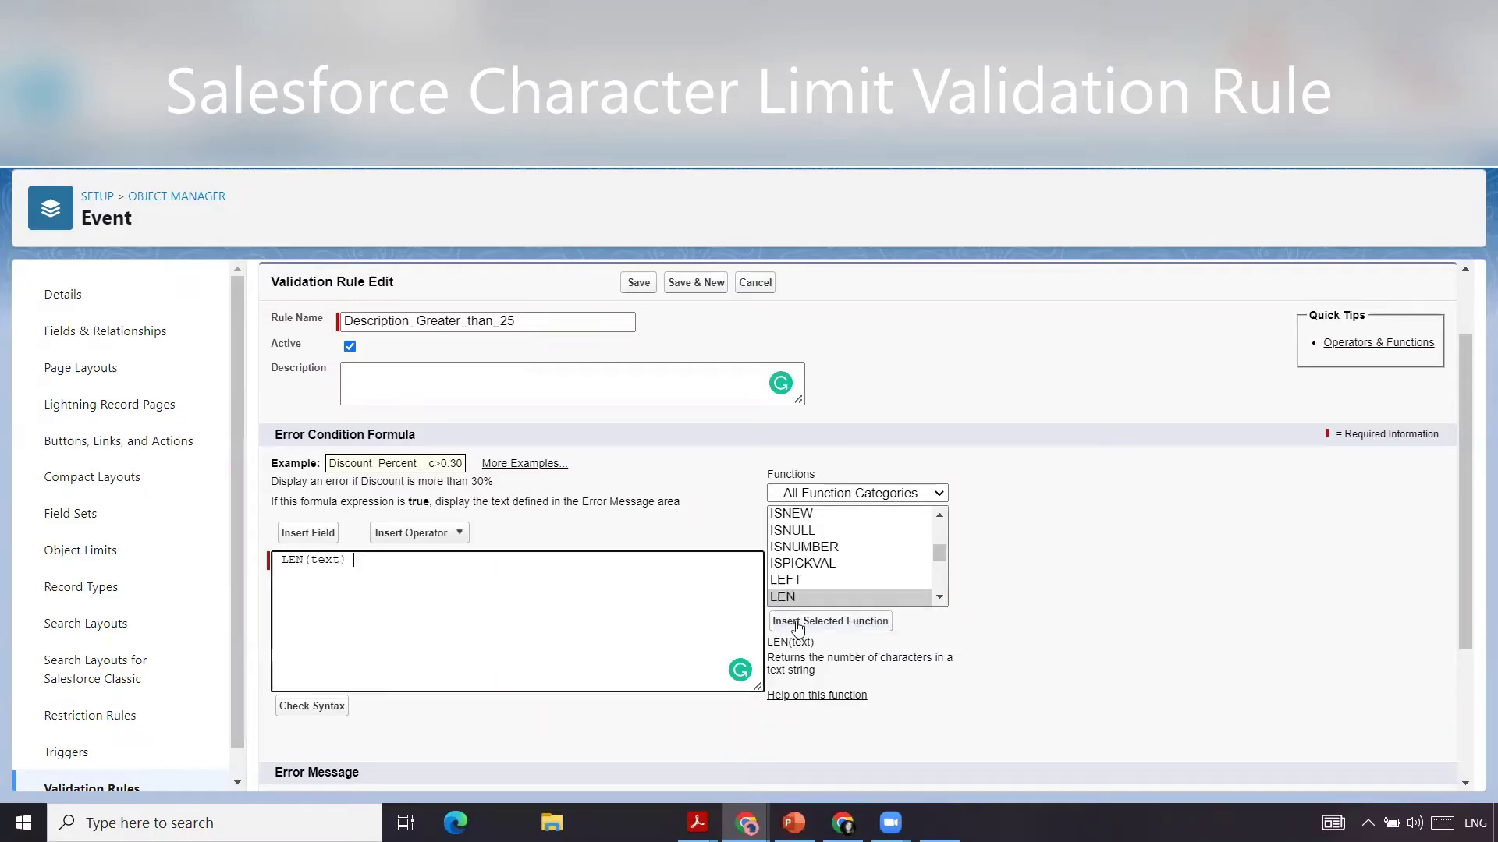
left_click_drag(341, 562, 311, 562)
key("BackSpace")
- Insert the Description field into LEN, append <25, and check the formula syntax
left_click(290, 532)
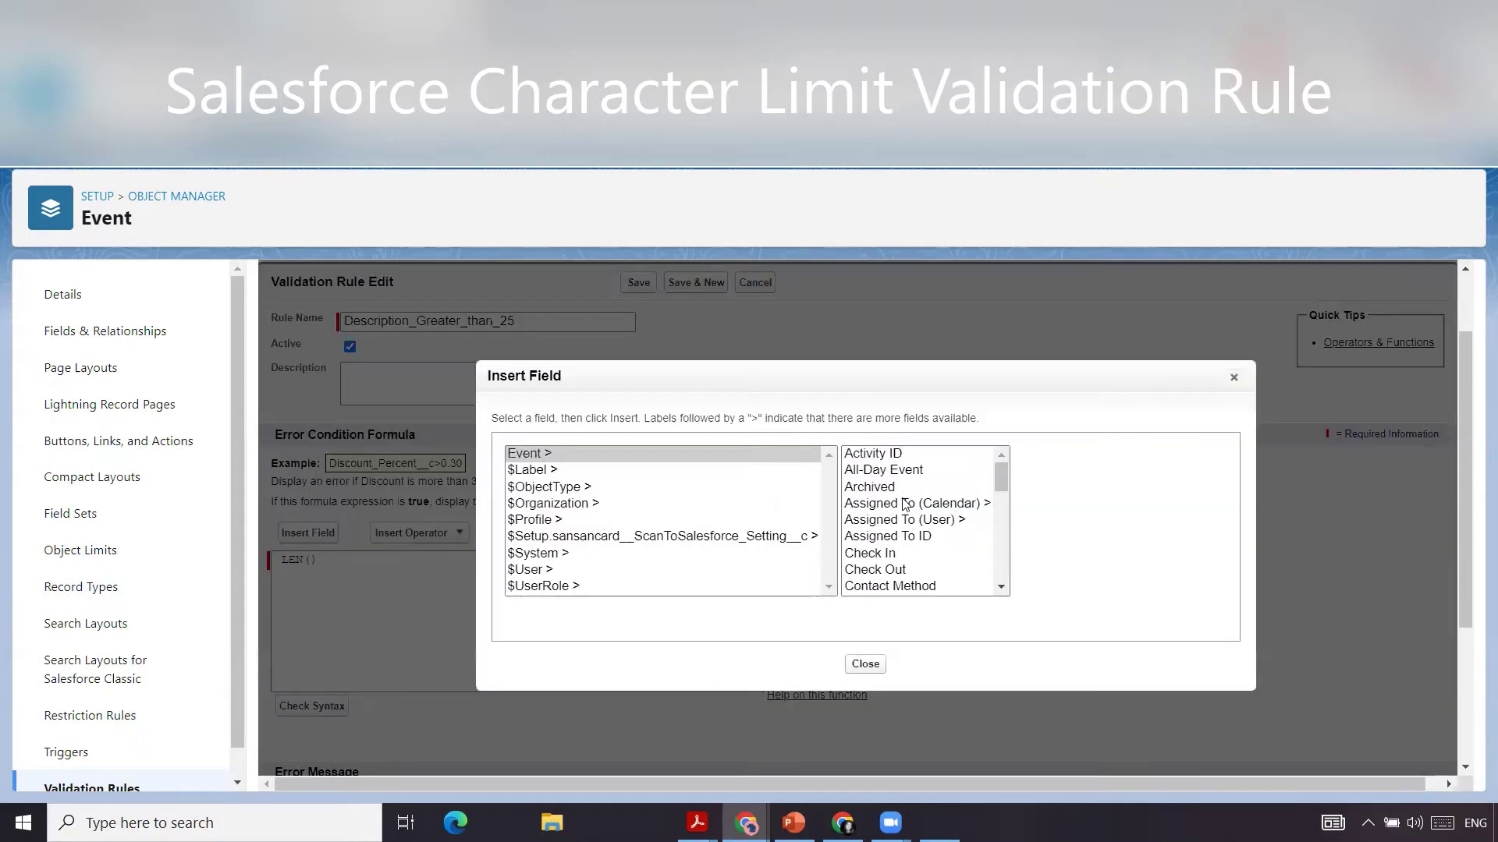
left_click(907, 505)
type("desc")
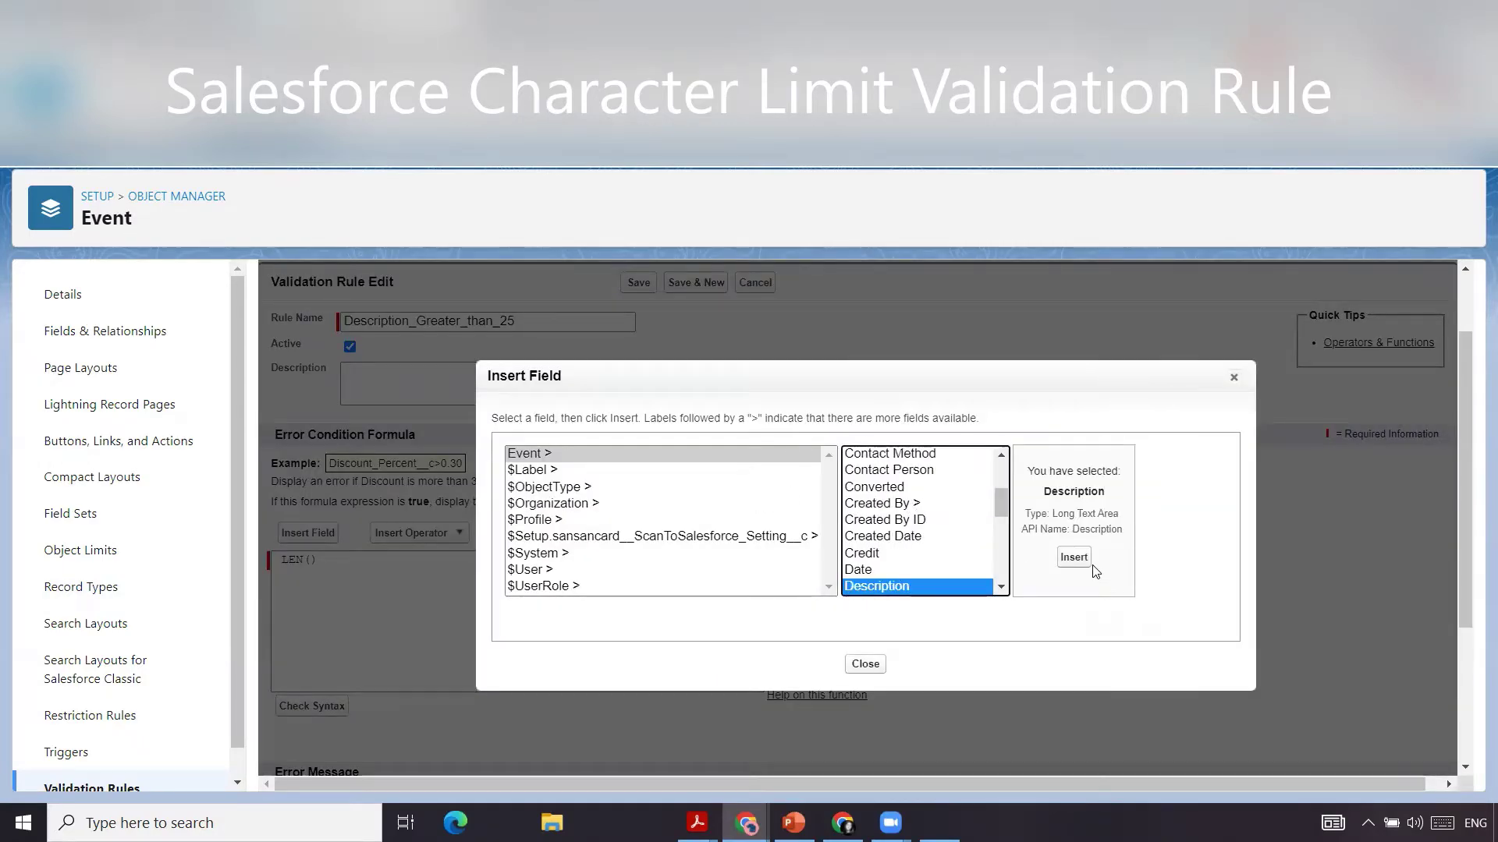
left_click(1073, 557)
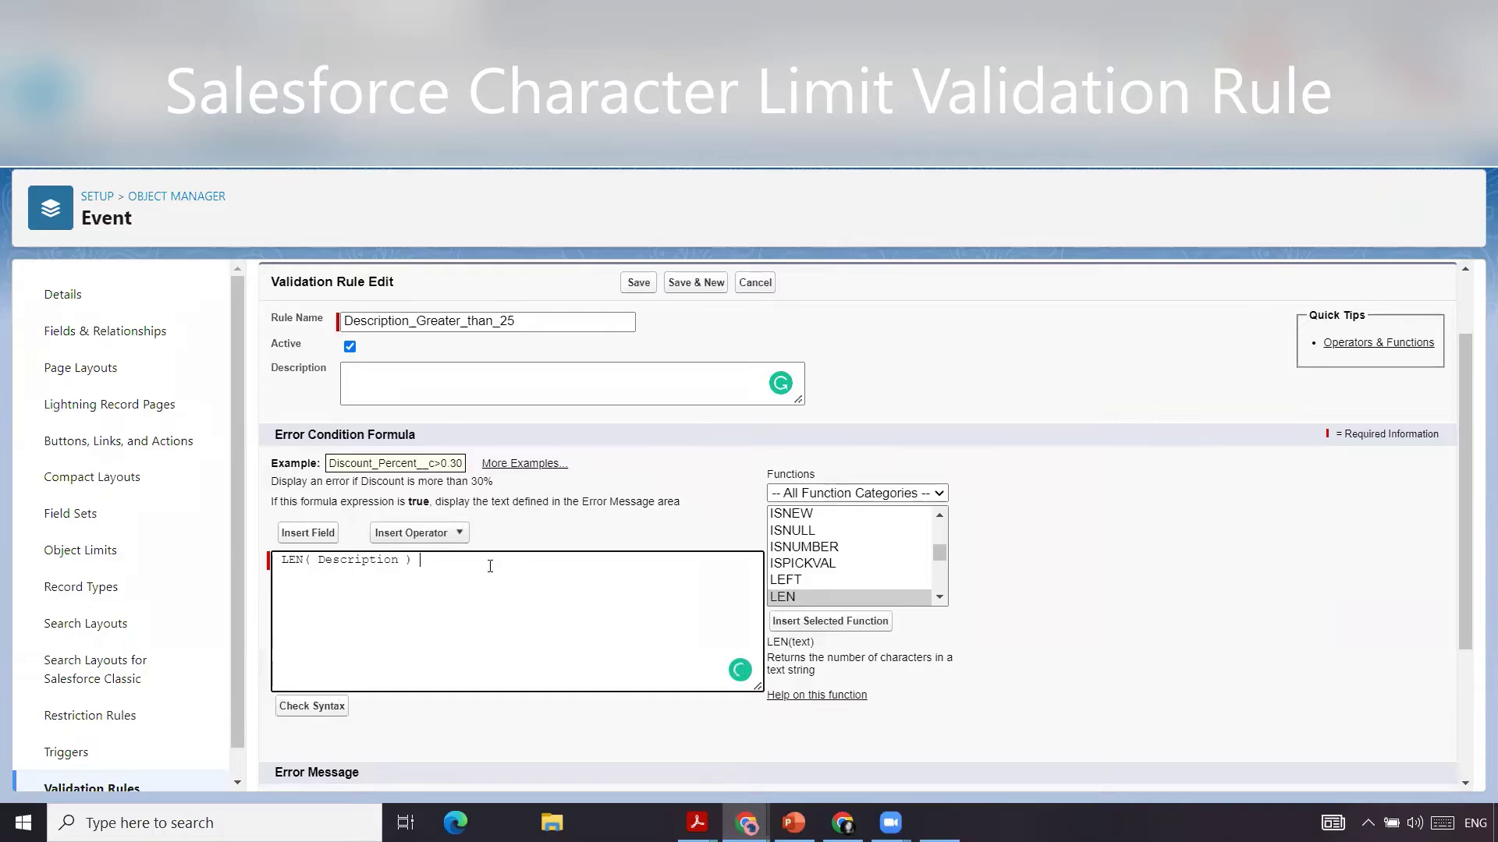
type("<25")
left_click(321, 707)
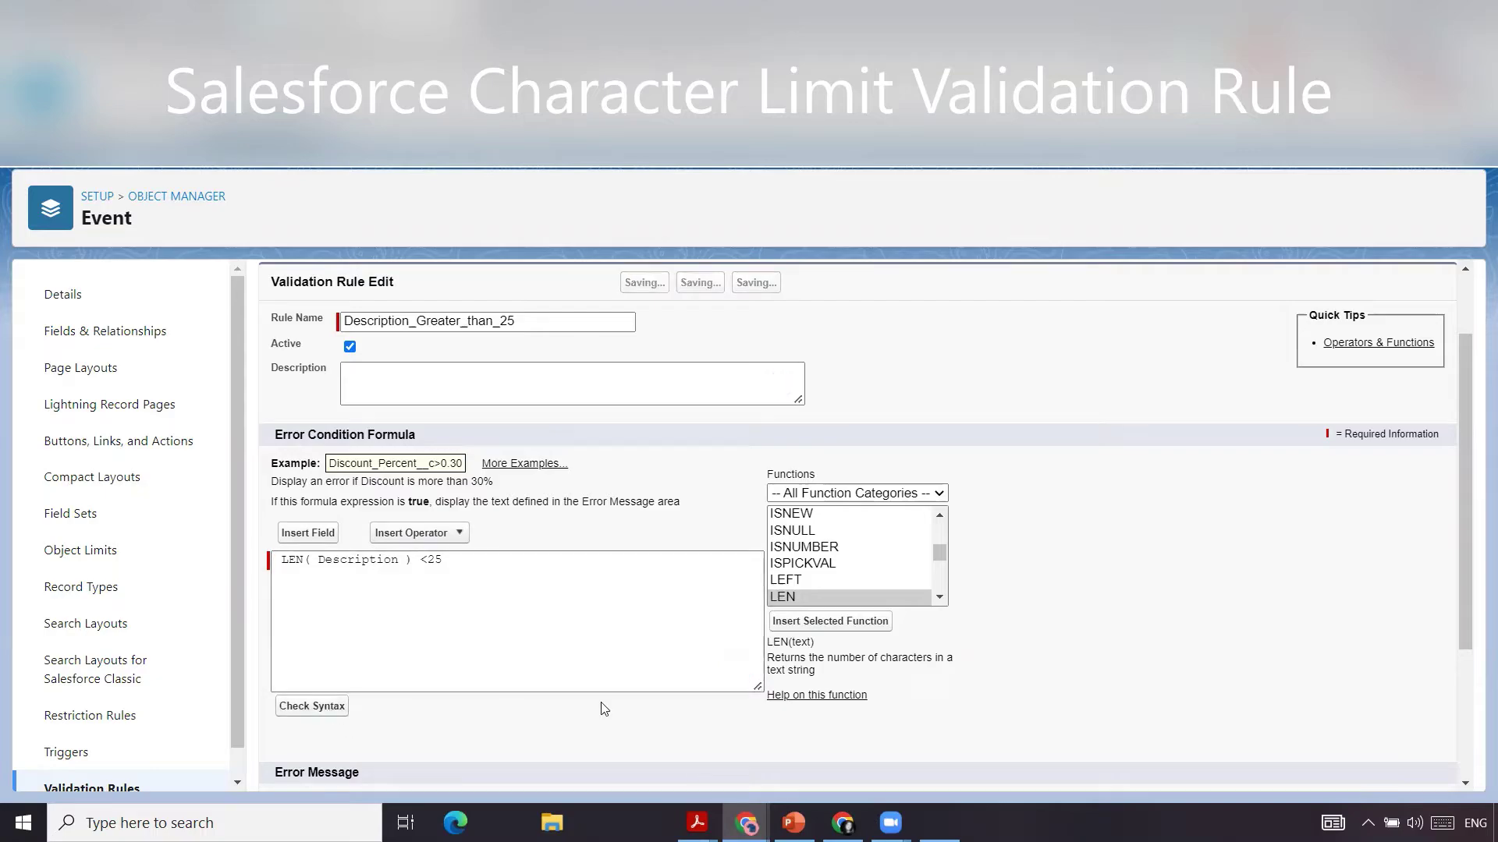
scroll(574, 670, "down", 3)
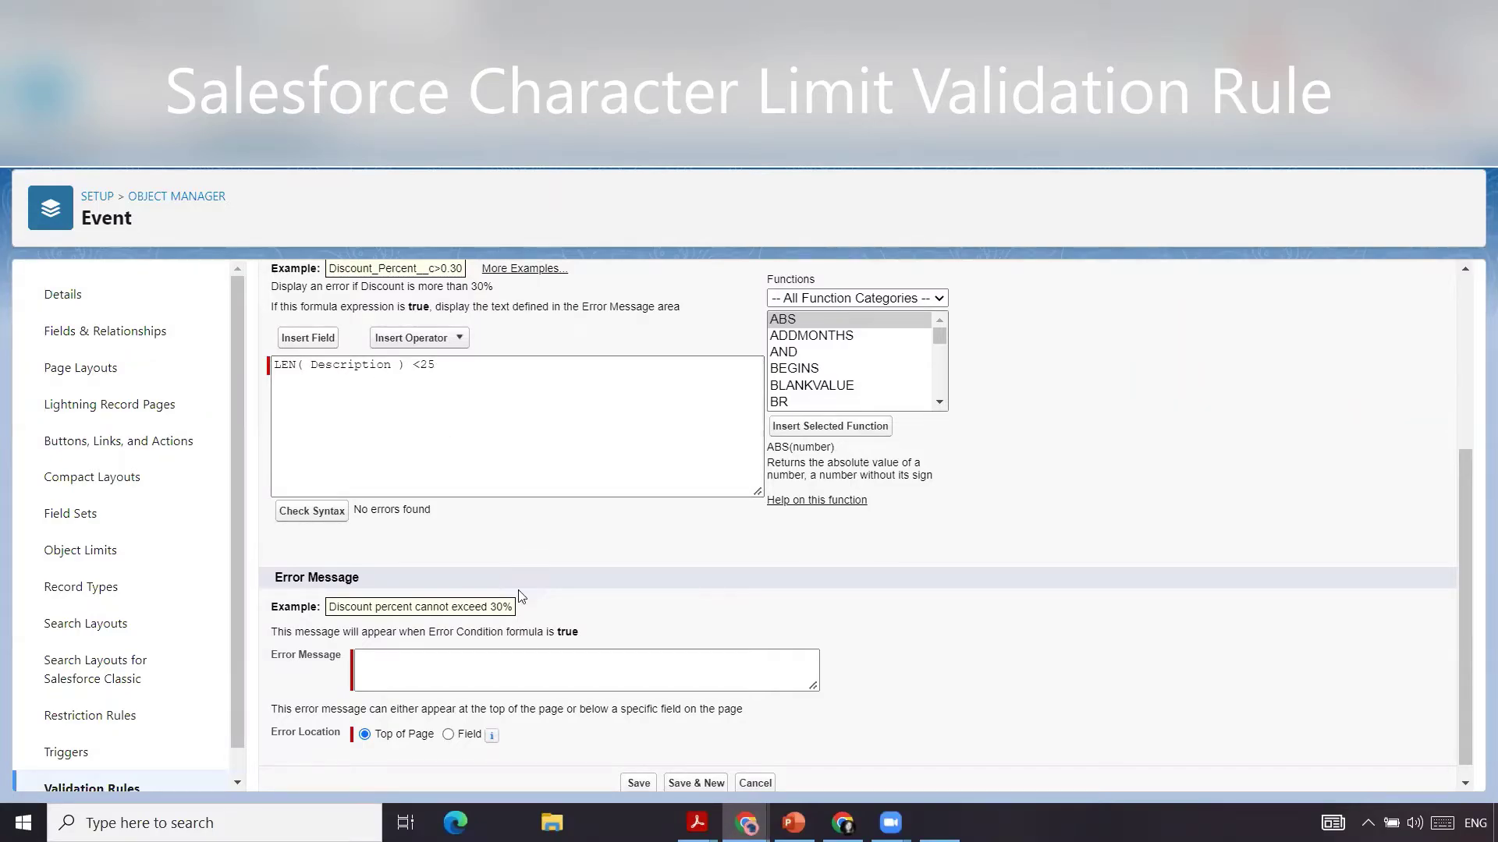
- Set the error location to the Description field
scroll(499, 729, "down", 1)
left_click(450, 718)
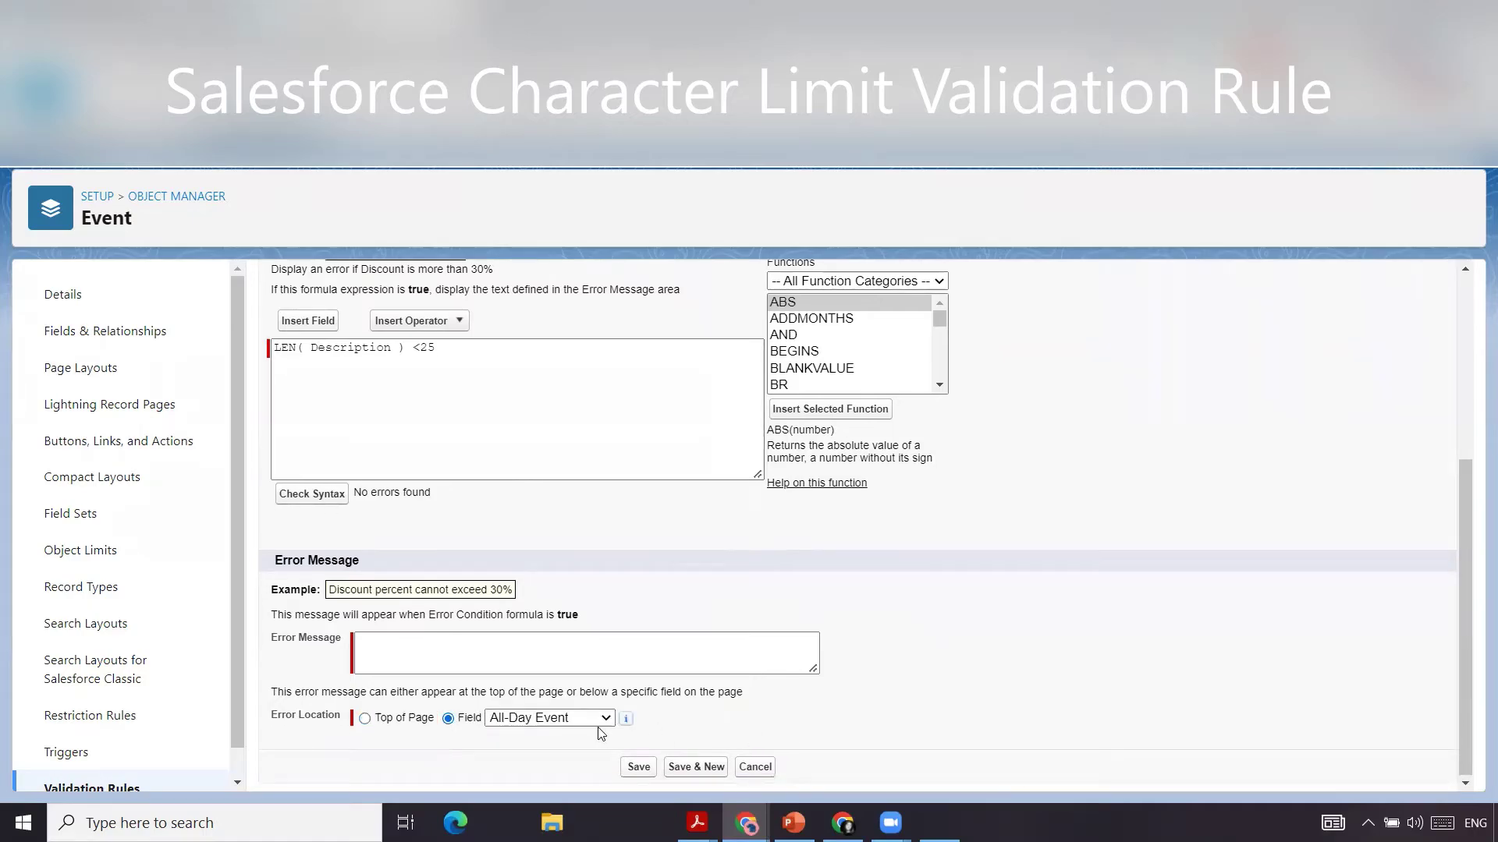
left_click(579, 718)
left_click(555, 515)
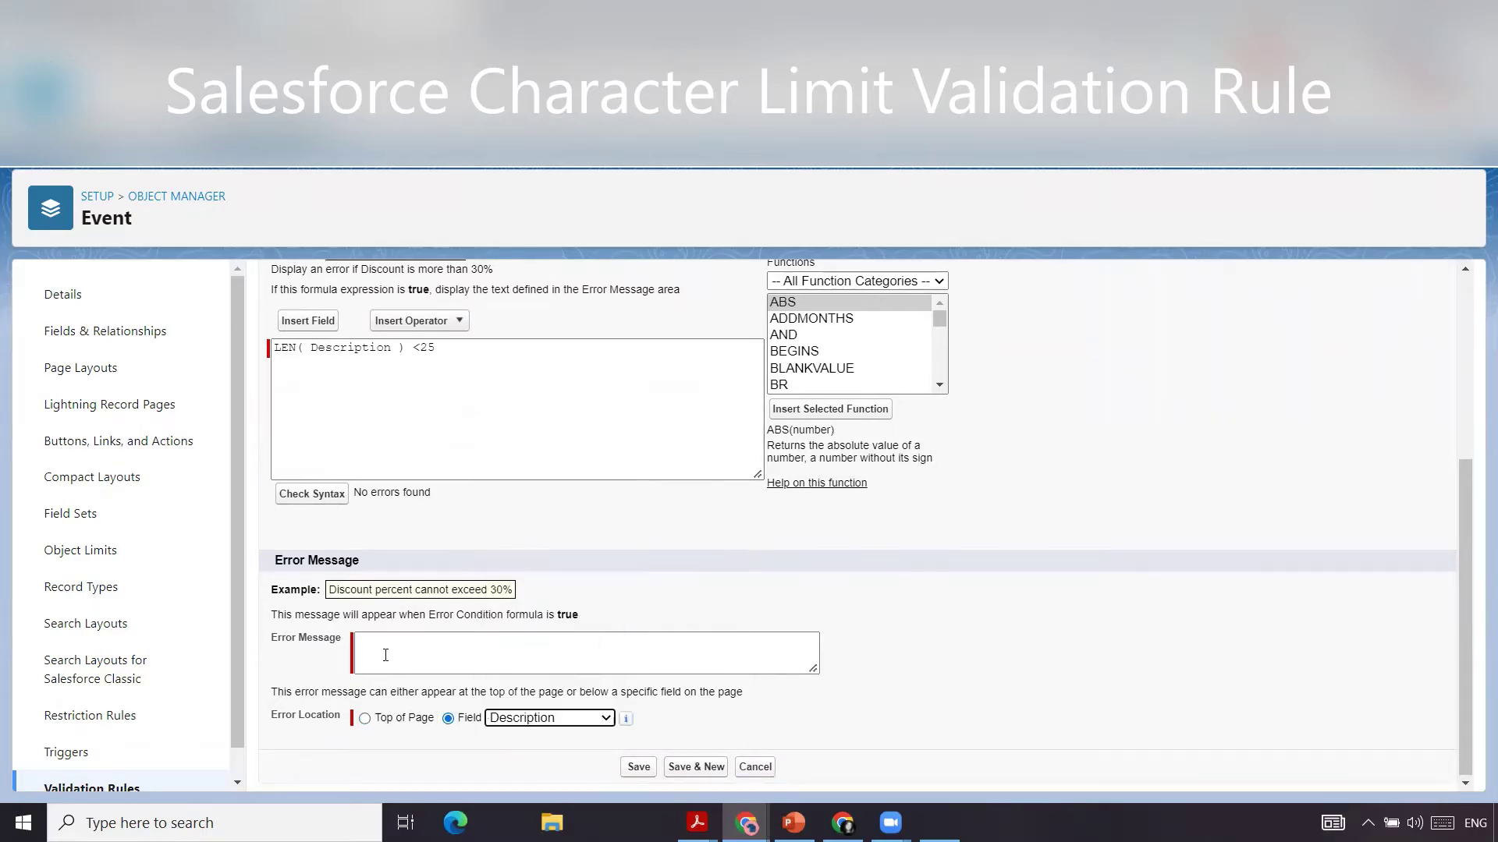
- Enter the error message 'Please ensure you have written more than 25 characters' and save the rule
left_click(417, 649)
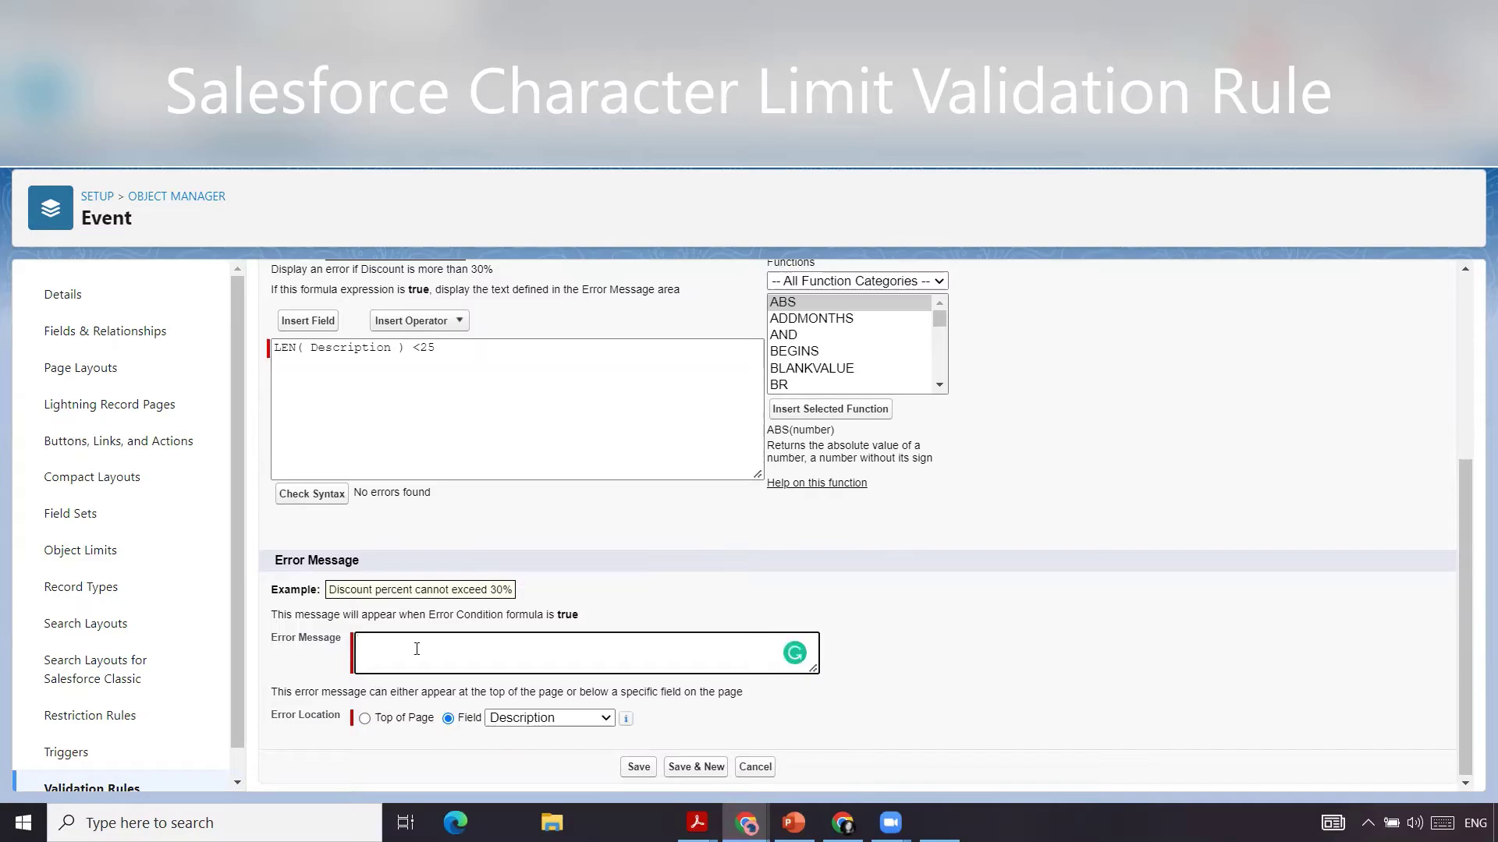
type("Pleas")
type("e ensure ")
type("your")
type("ou have written")
type(" more than 2")
type("5 chara")
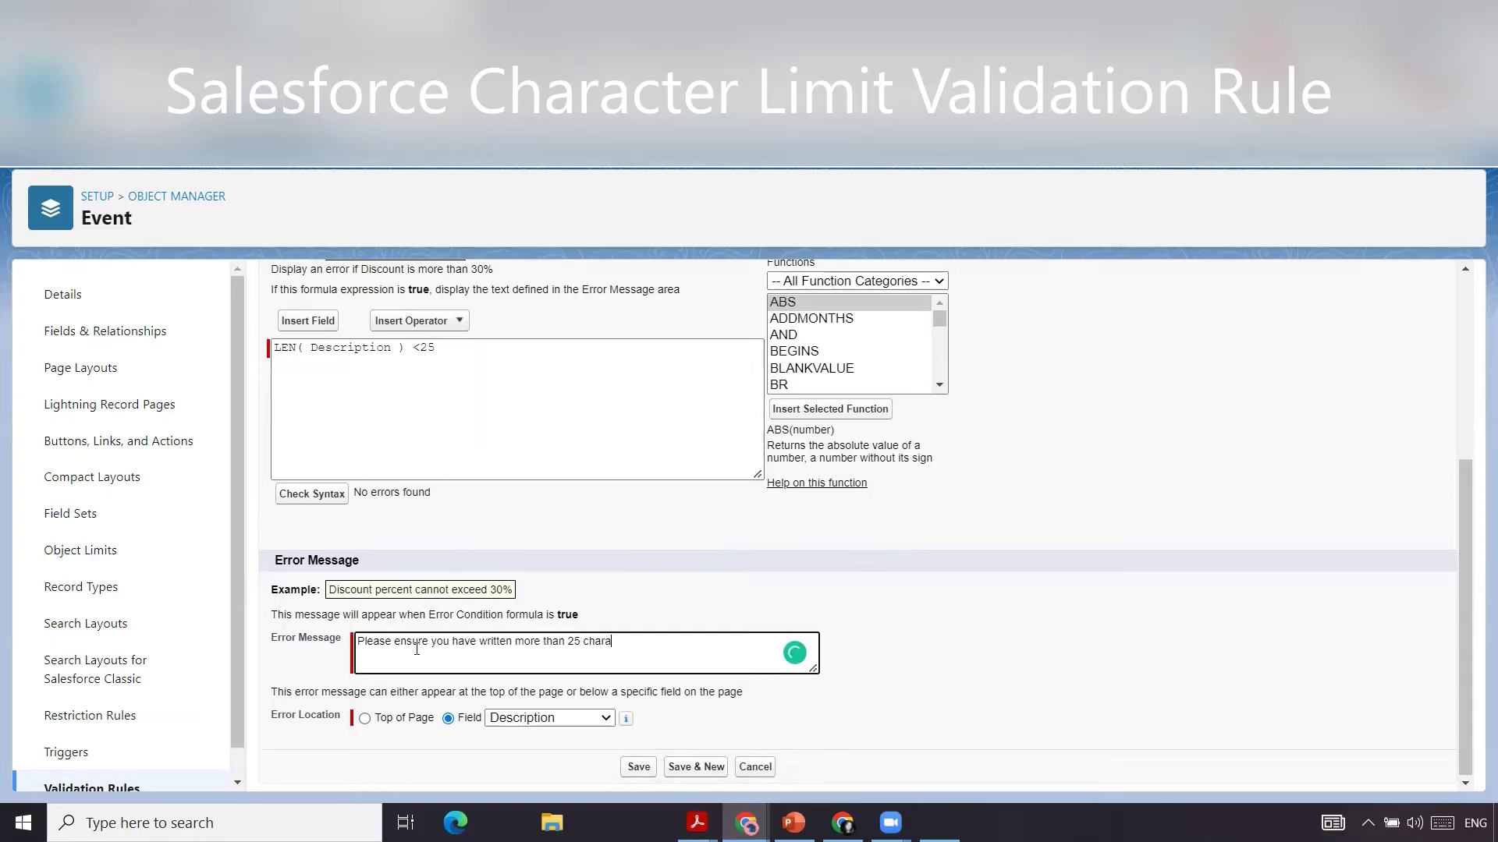
type("cters.")
left_click(639, 767)
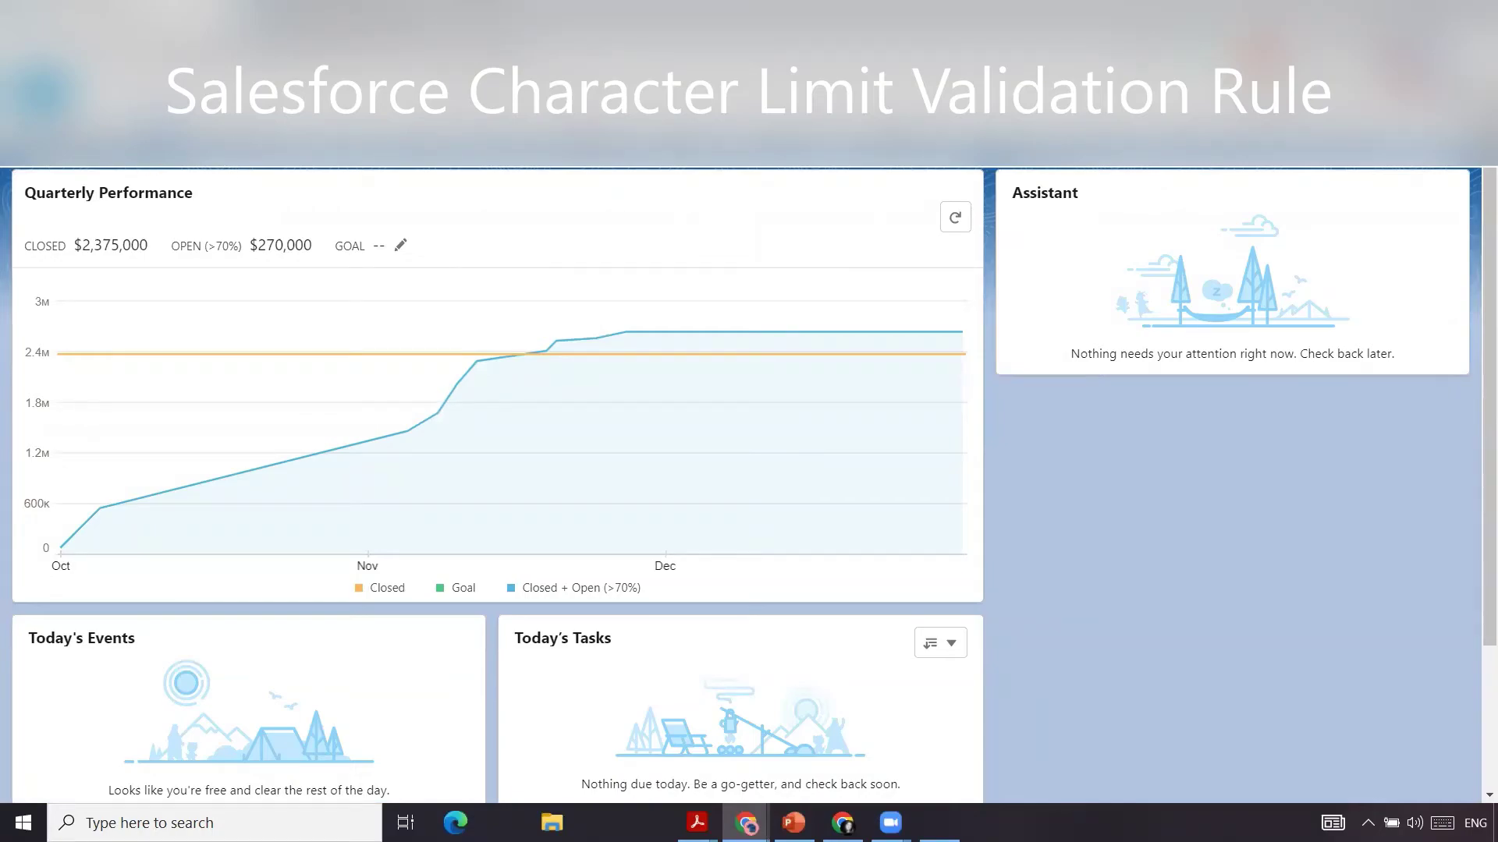
- Start a new event titled Call on the ABC Company account
left_click(633, 153)
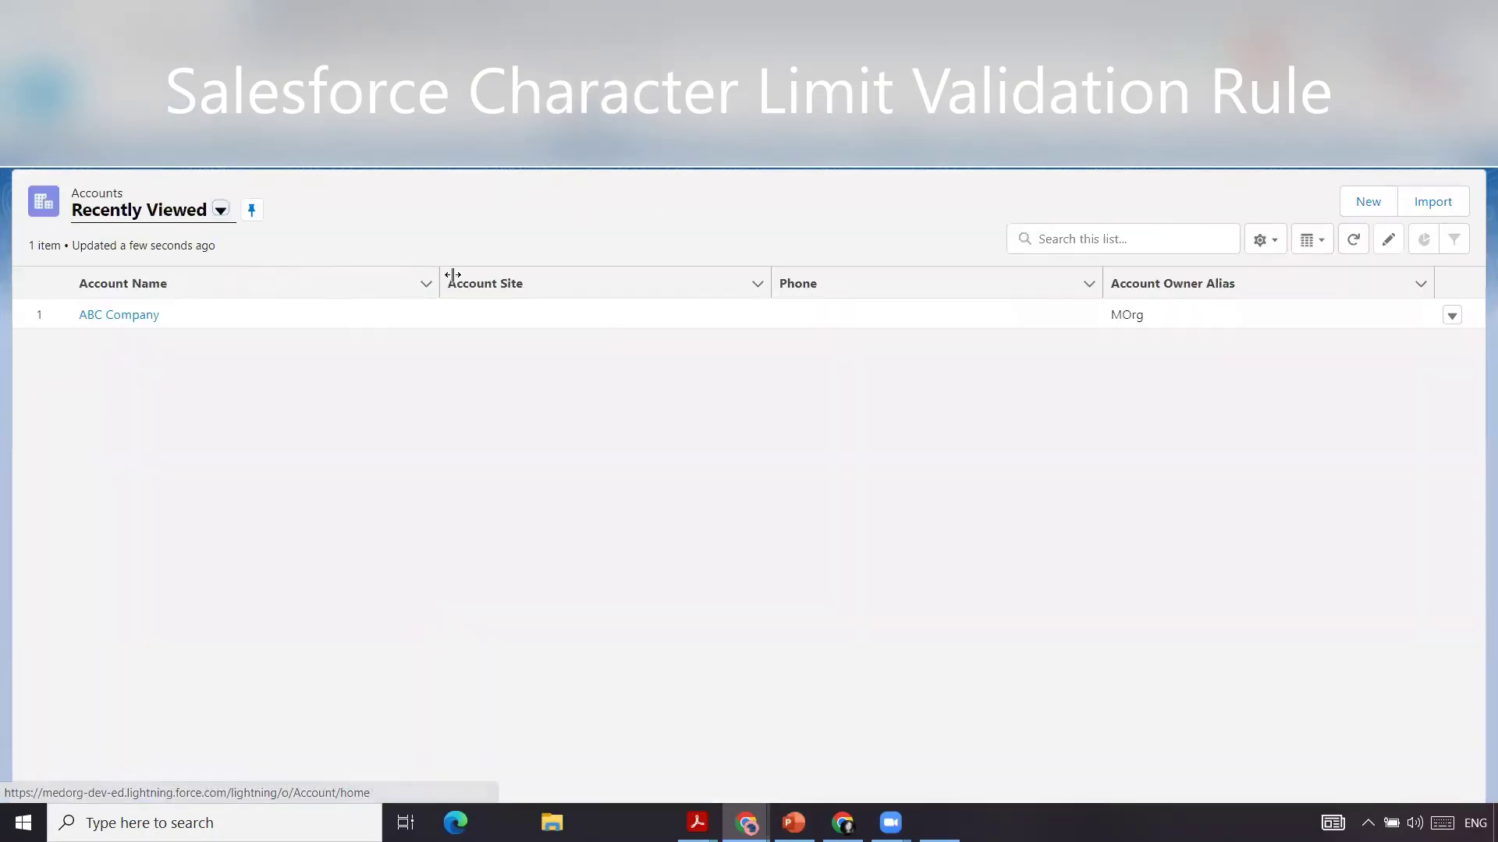
left_click(129, 316)
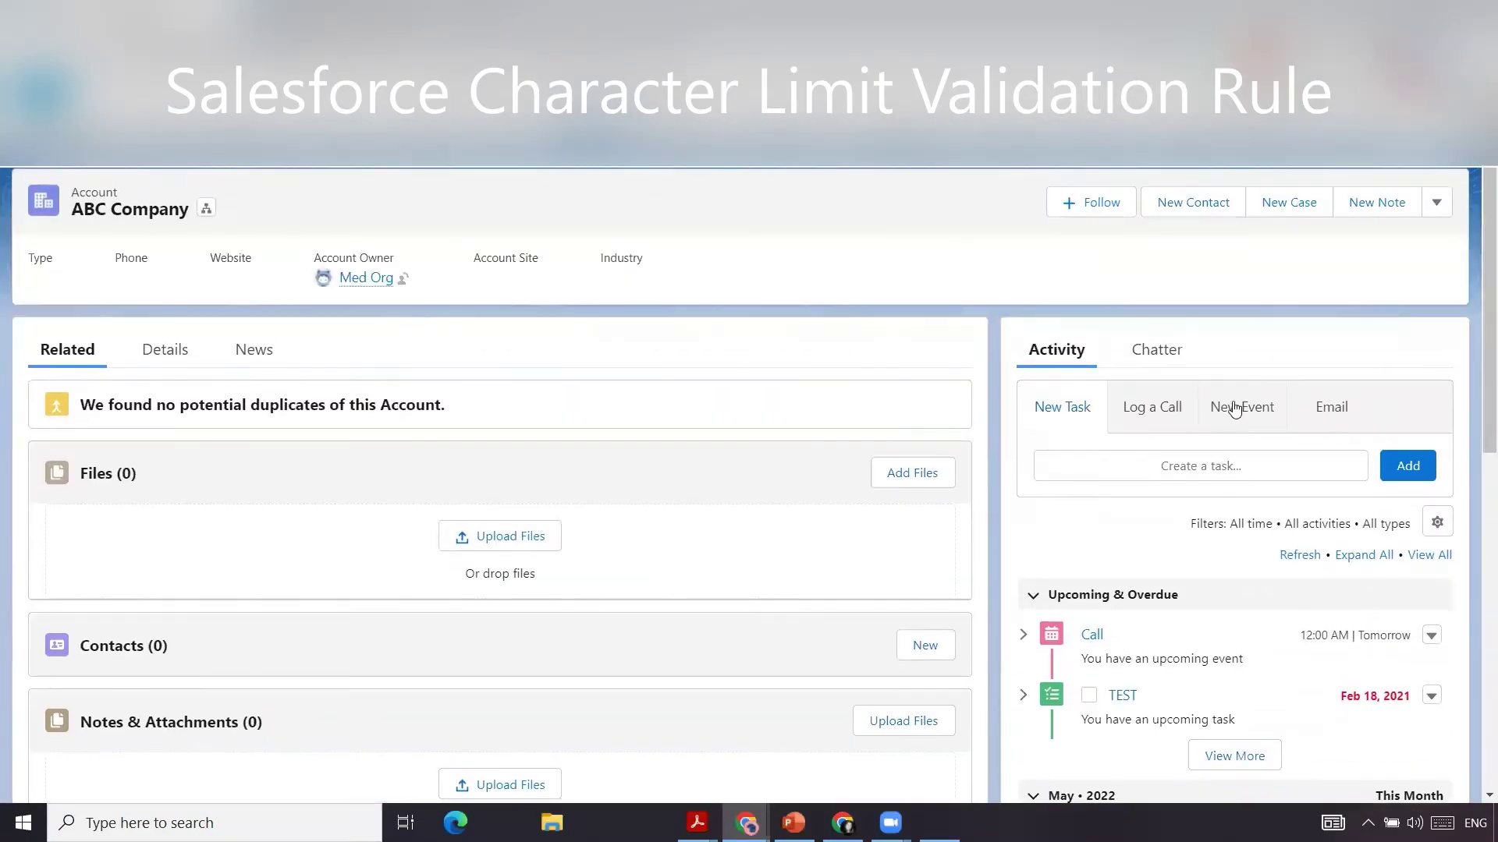
left_click(1241, 407)
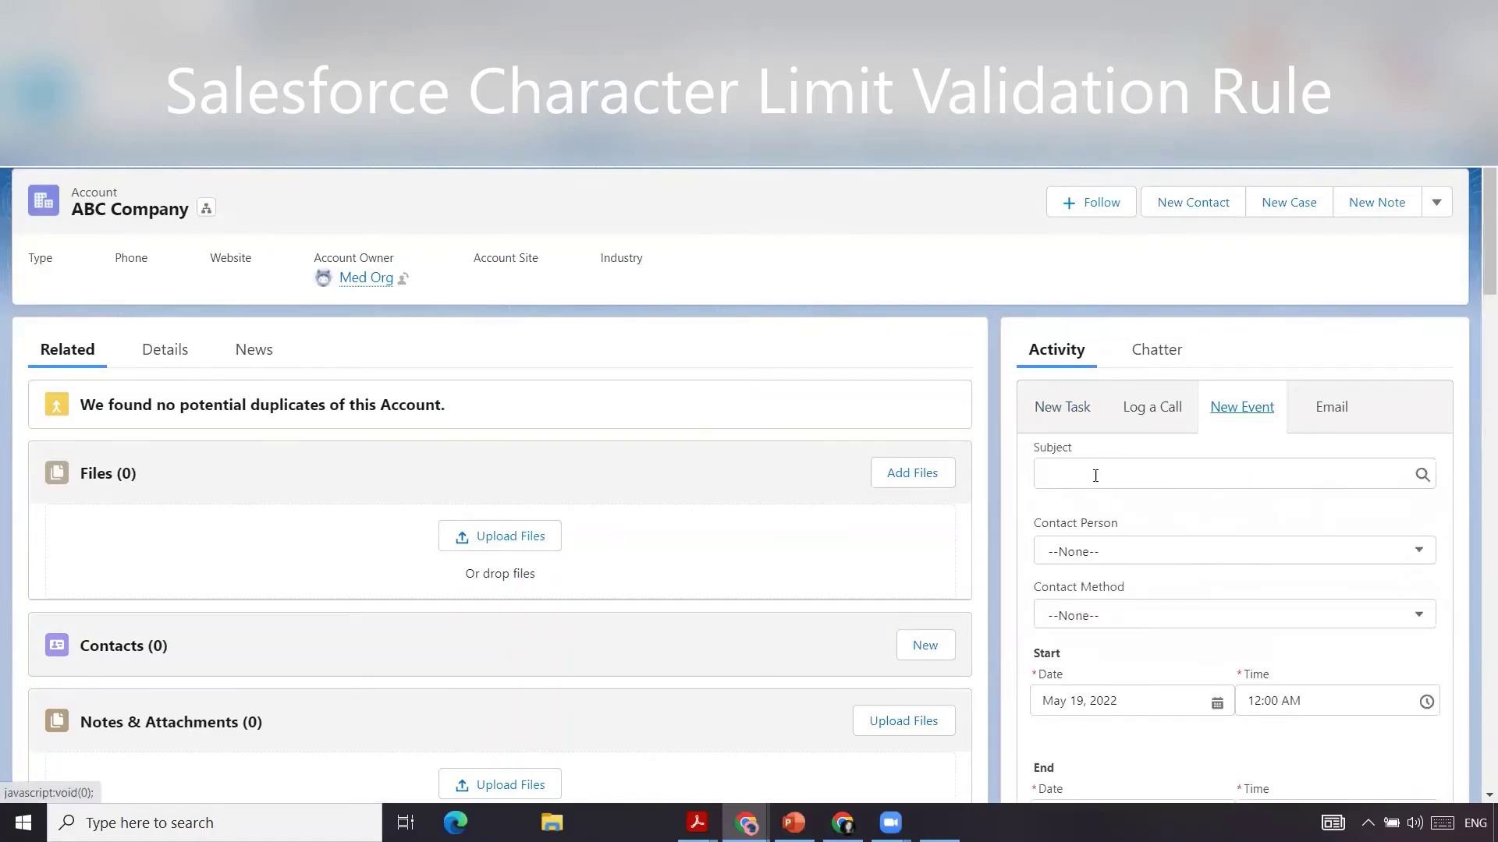
left_click(1095, 473)
left_click(1106, 545)
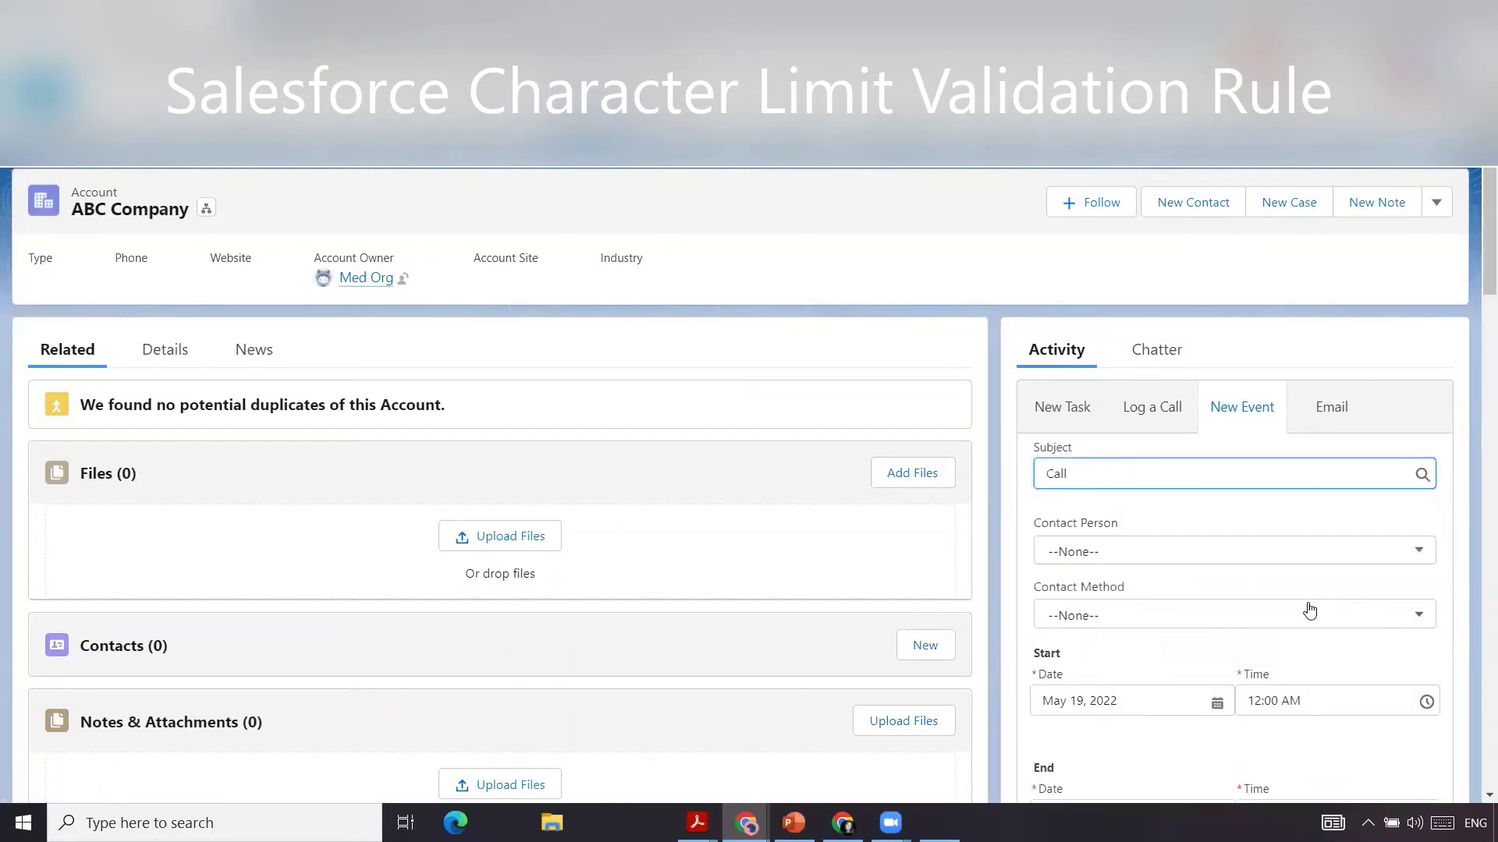
- Save the Call event with Description blank and review the validation error
scroll(1308, 611, "down", 2)
scroll(1178, 543, "down", 5)
scroll(1202, 568, "down", 5)
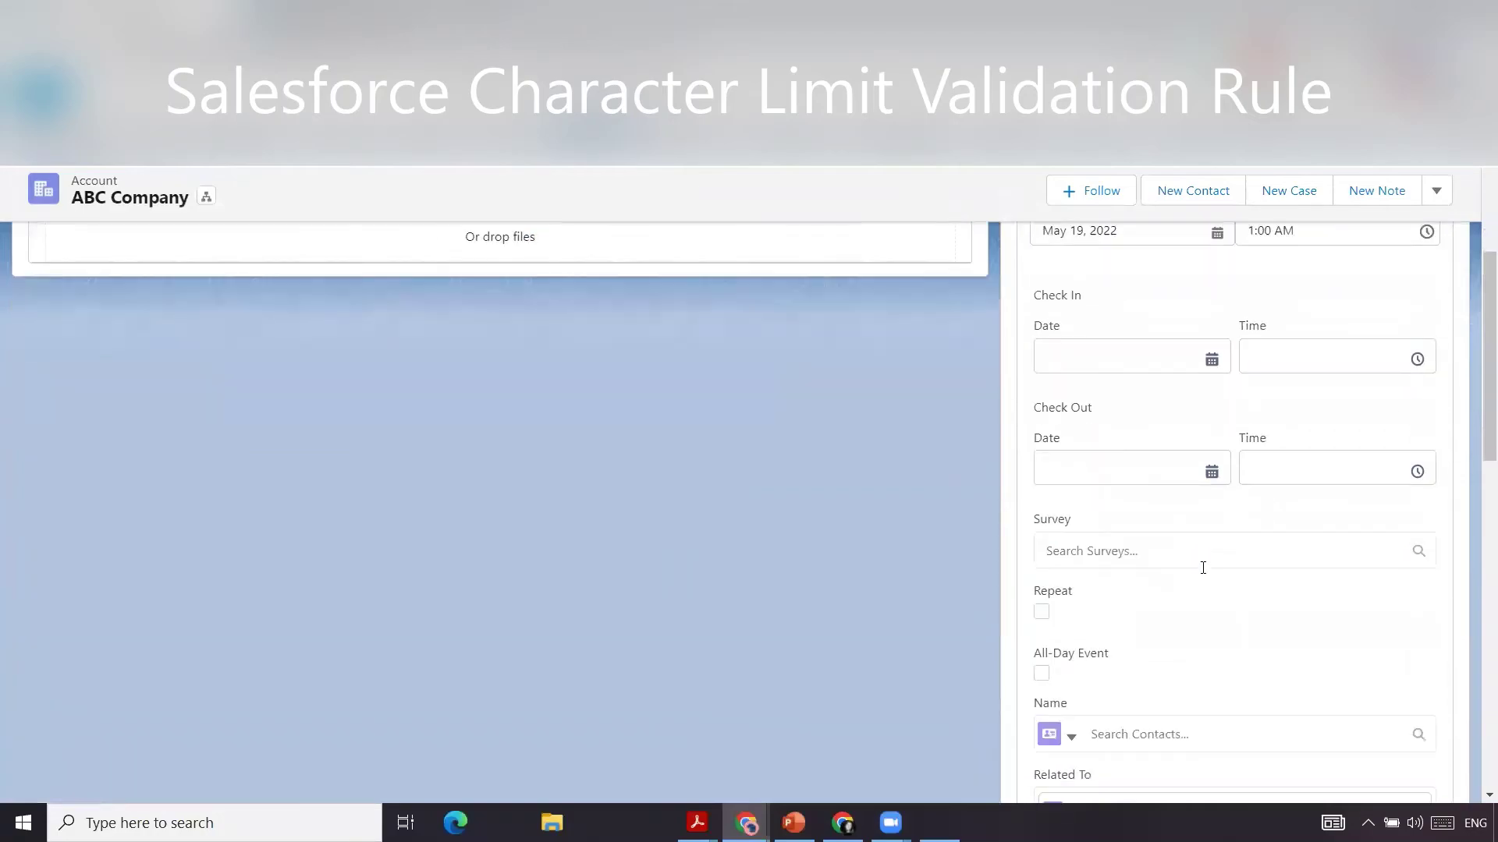
left_click(1404, 656)
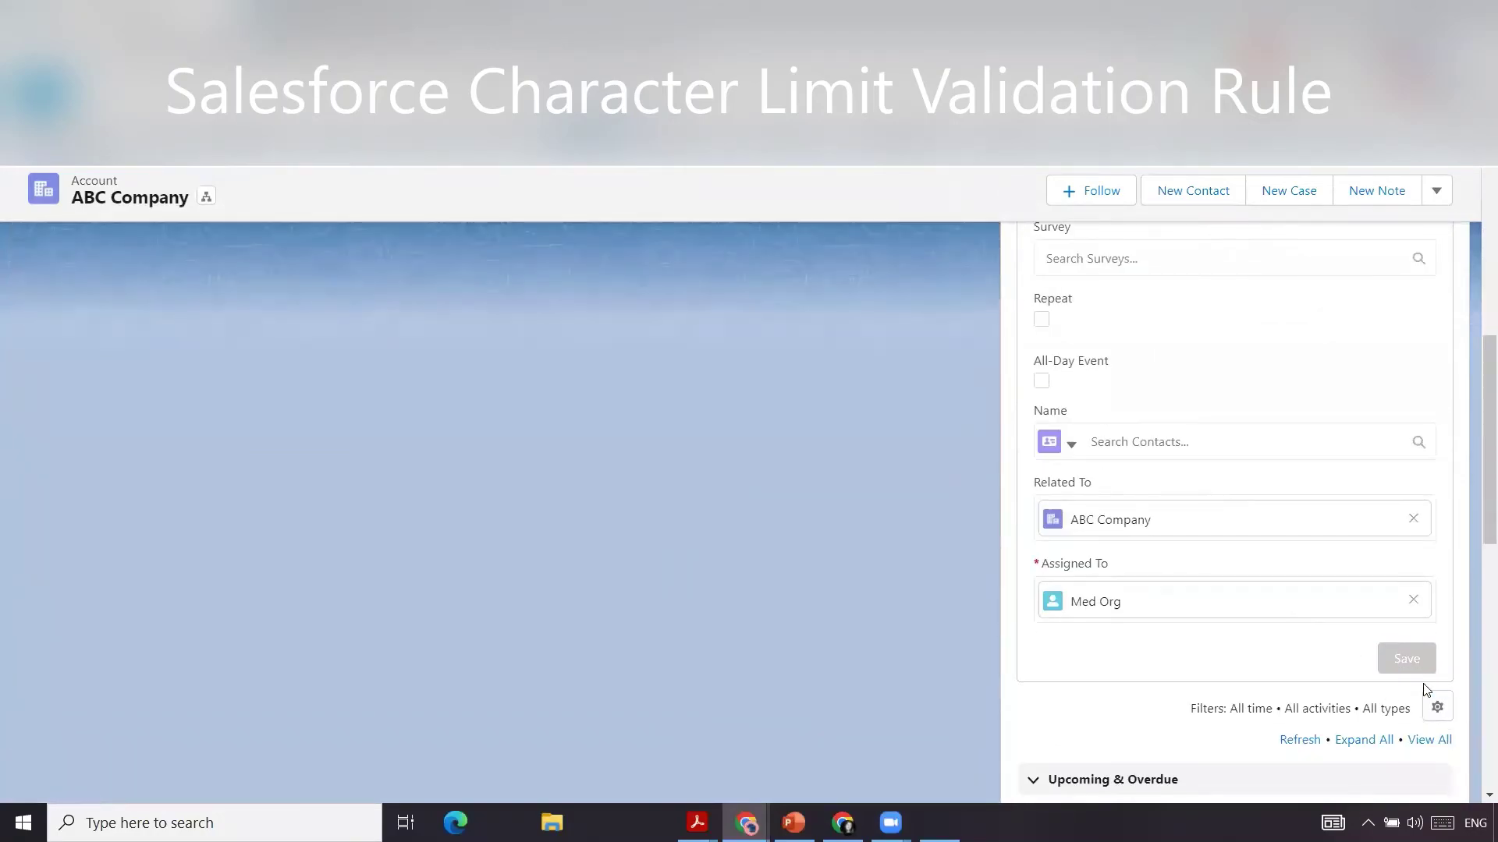
left_click_drag(1351, 507, 1018, 514)
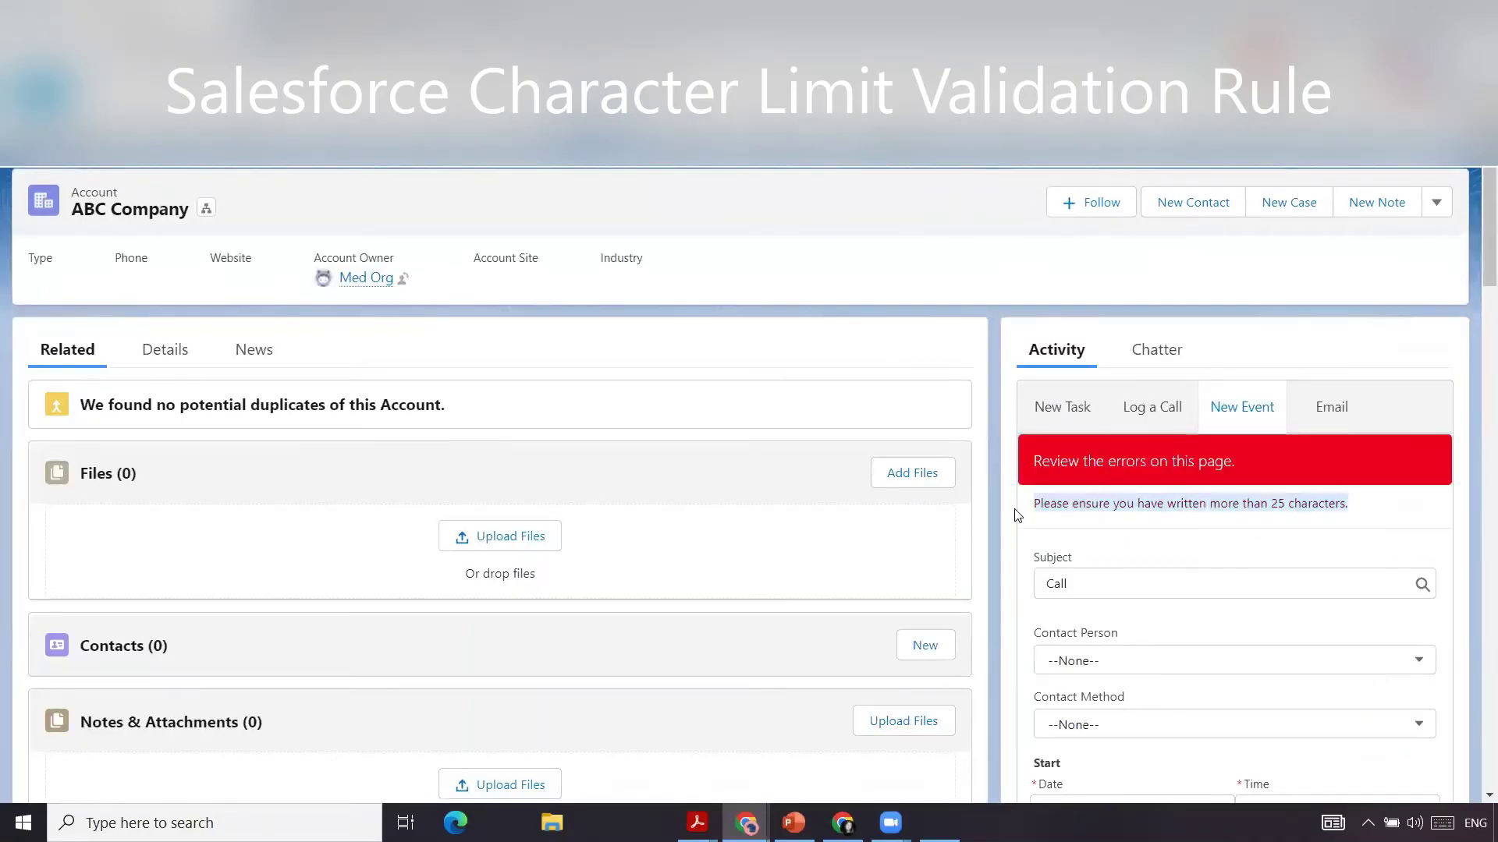
scroll(1189, 662, "down", 5)
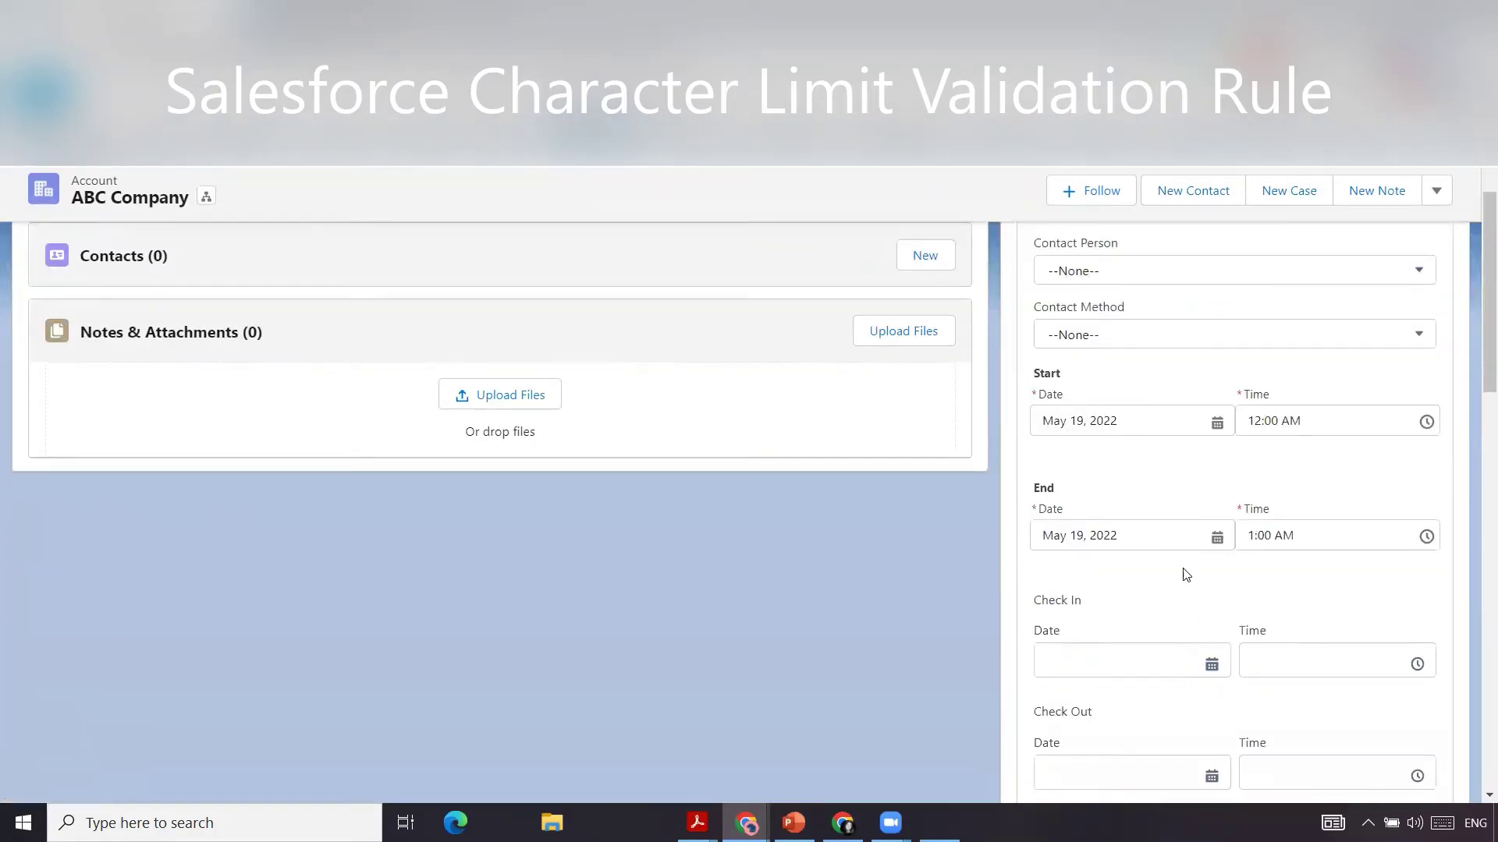
scroll(1183, 595, "down", 7)
scroll(1225, 546, "up", 12)
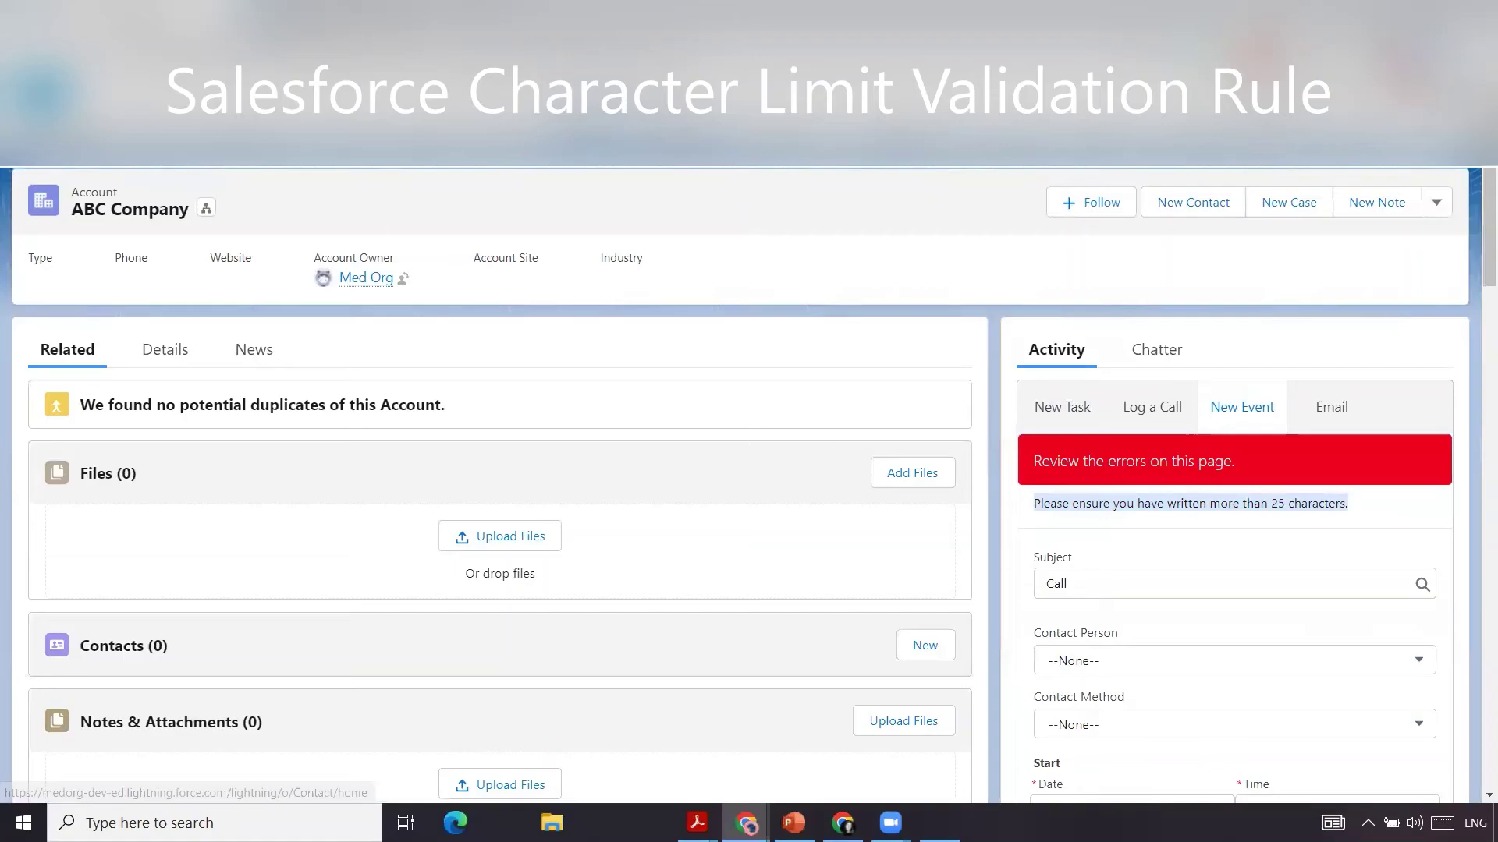
- Create a calendar event on Wednesday 18 at 6:30 PM with subject Call
left_click(966, 148)
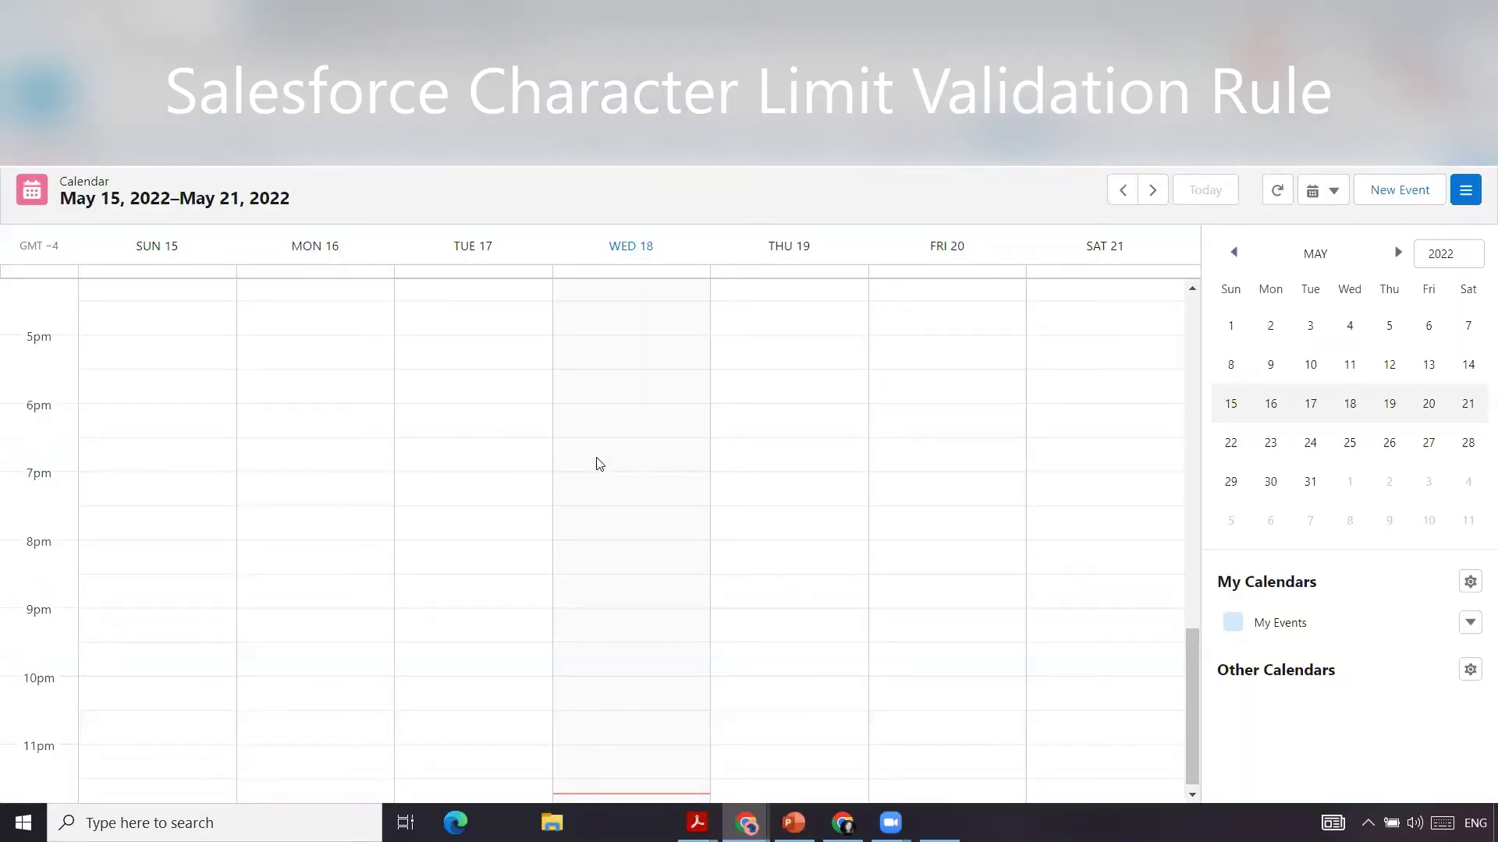
left_click(669, 485)
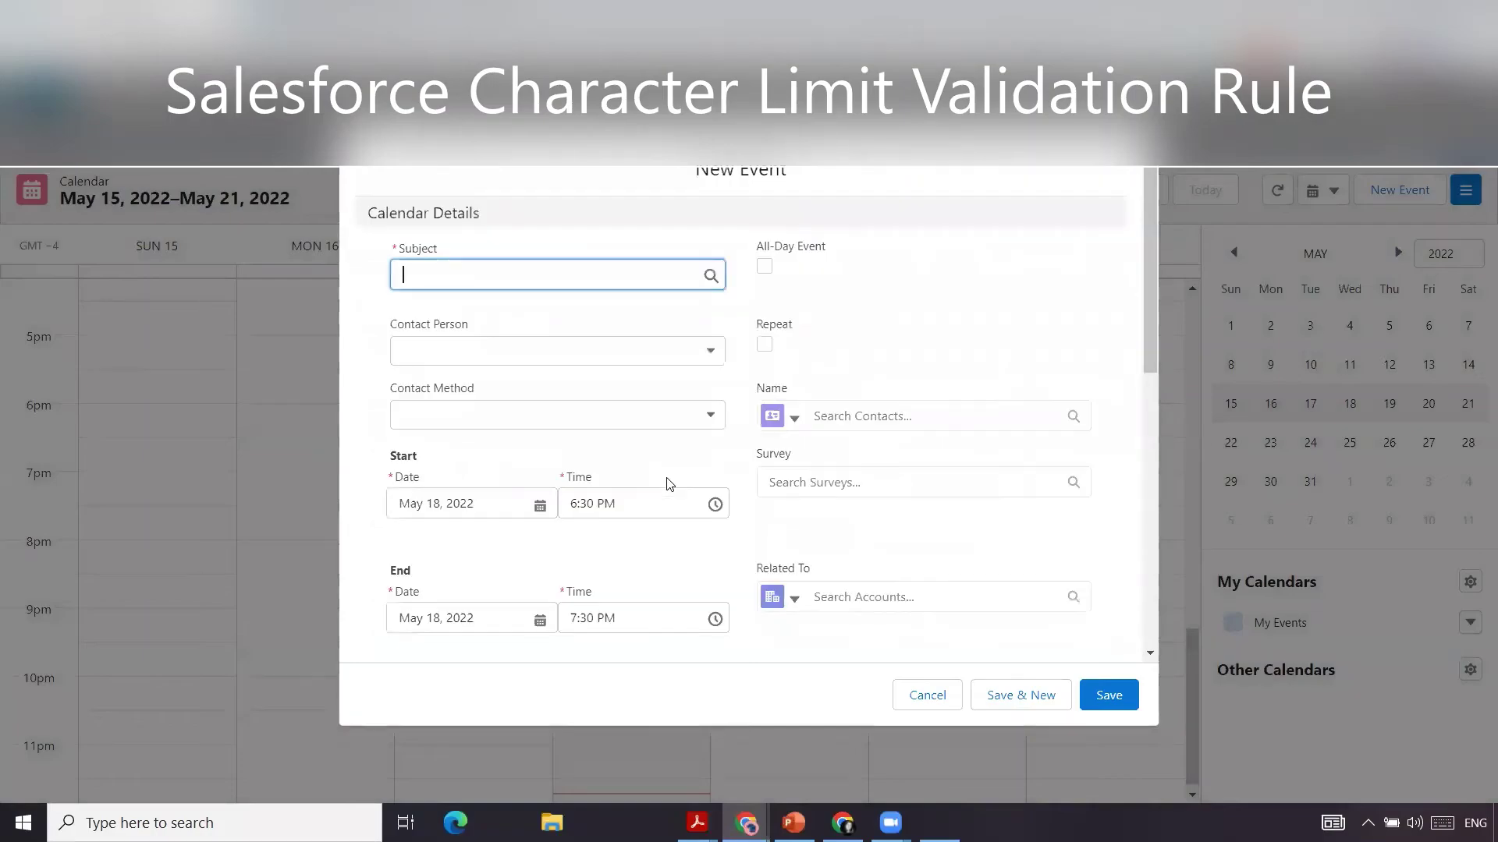
scroll(665, 485, "down", 4)
scroll(629, 492, "down", 4)
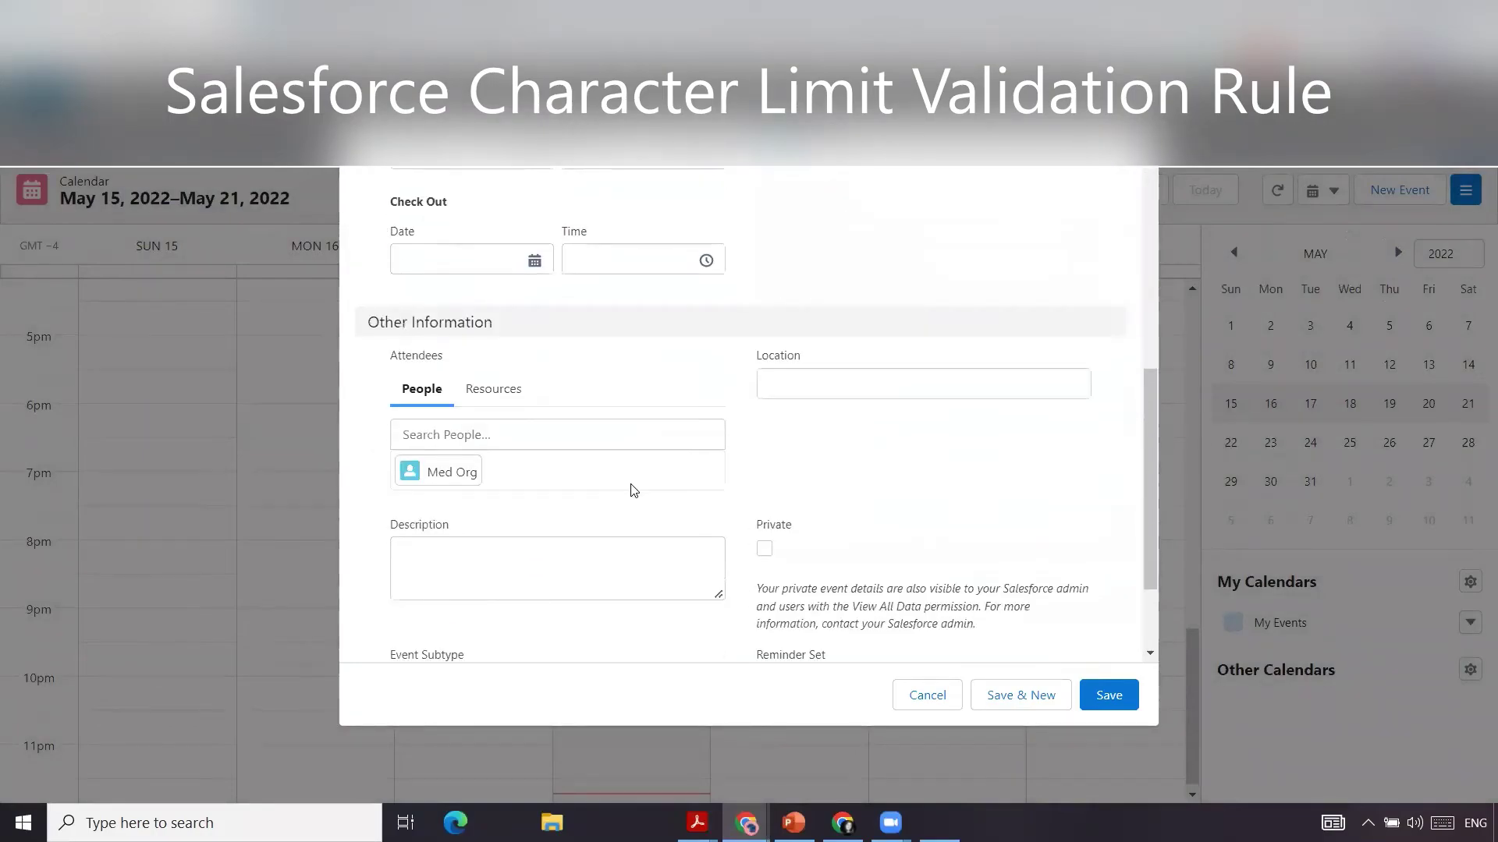
scroll(595, 478, "up", 8)
left_click(462, 268)
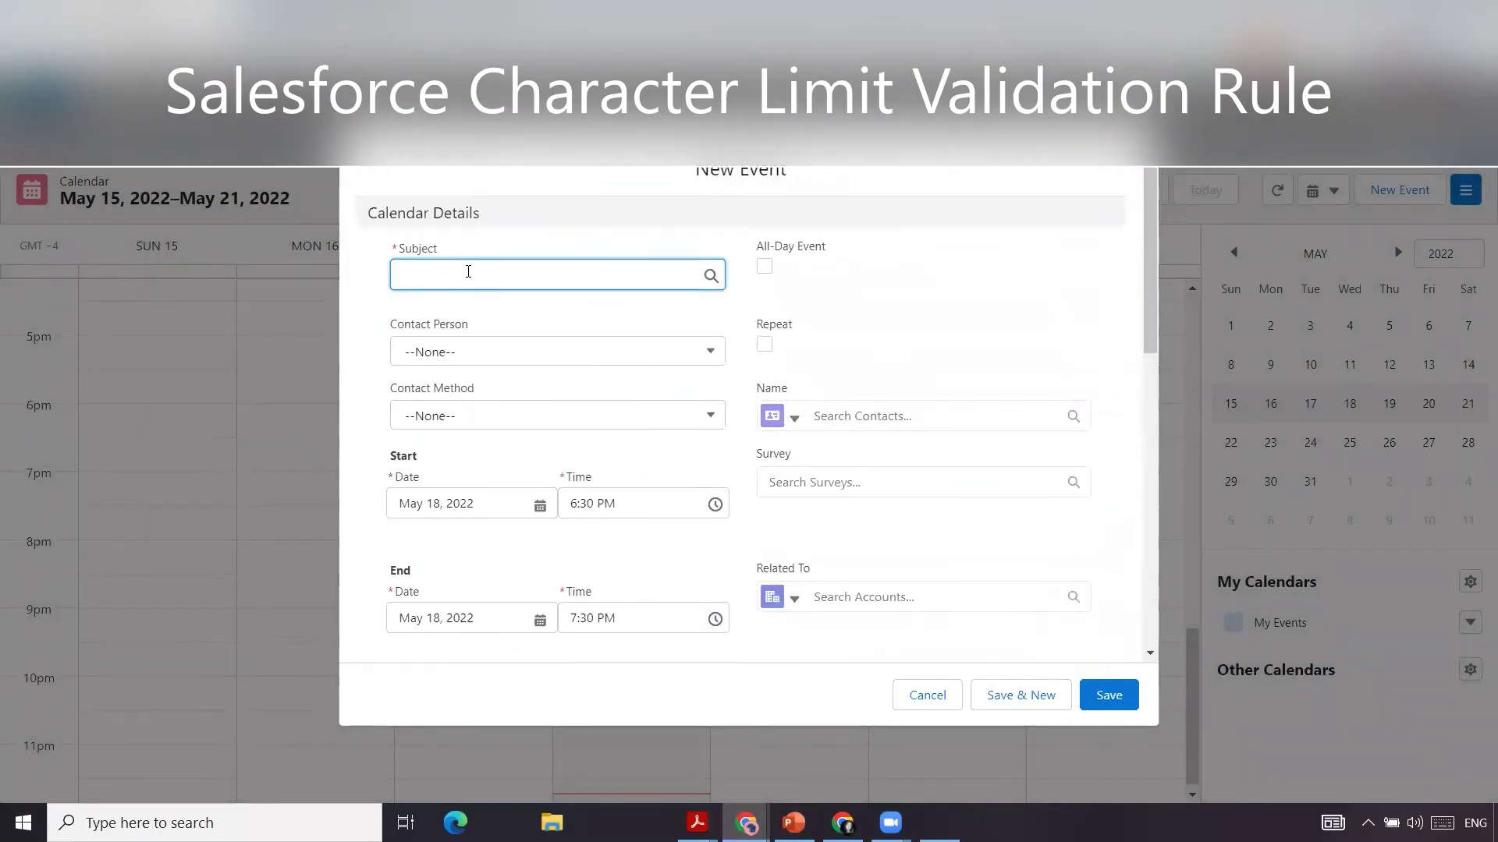
left_click(471, 311)
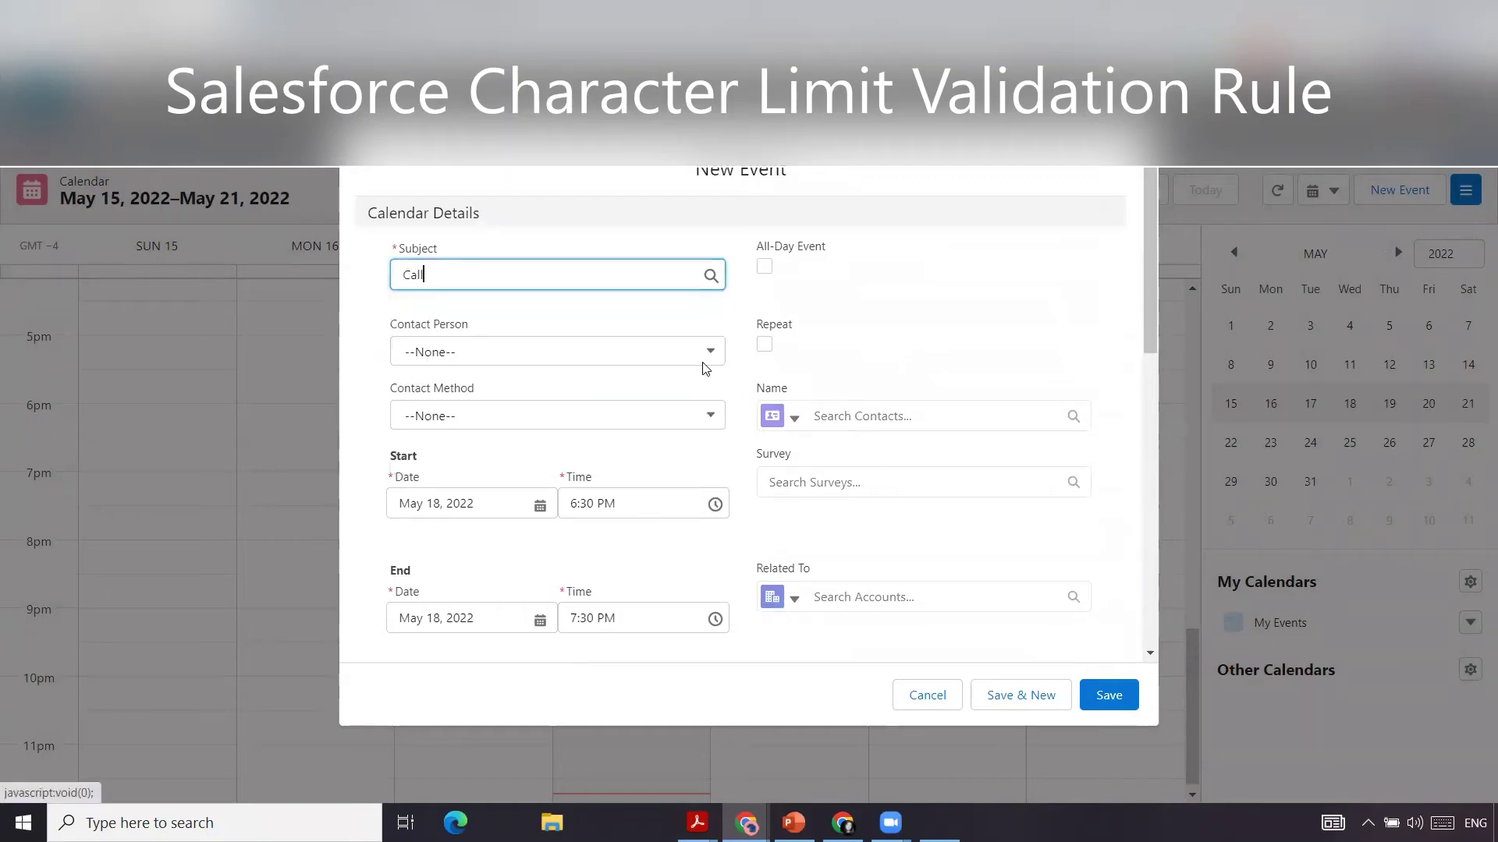
- Save the event with Description empty, triggering the more-than-25-characters error
scroll(704, 363, "down", 4)
scroll(848, 514, "down", 1)
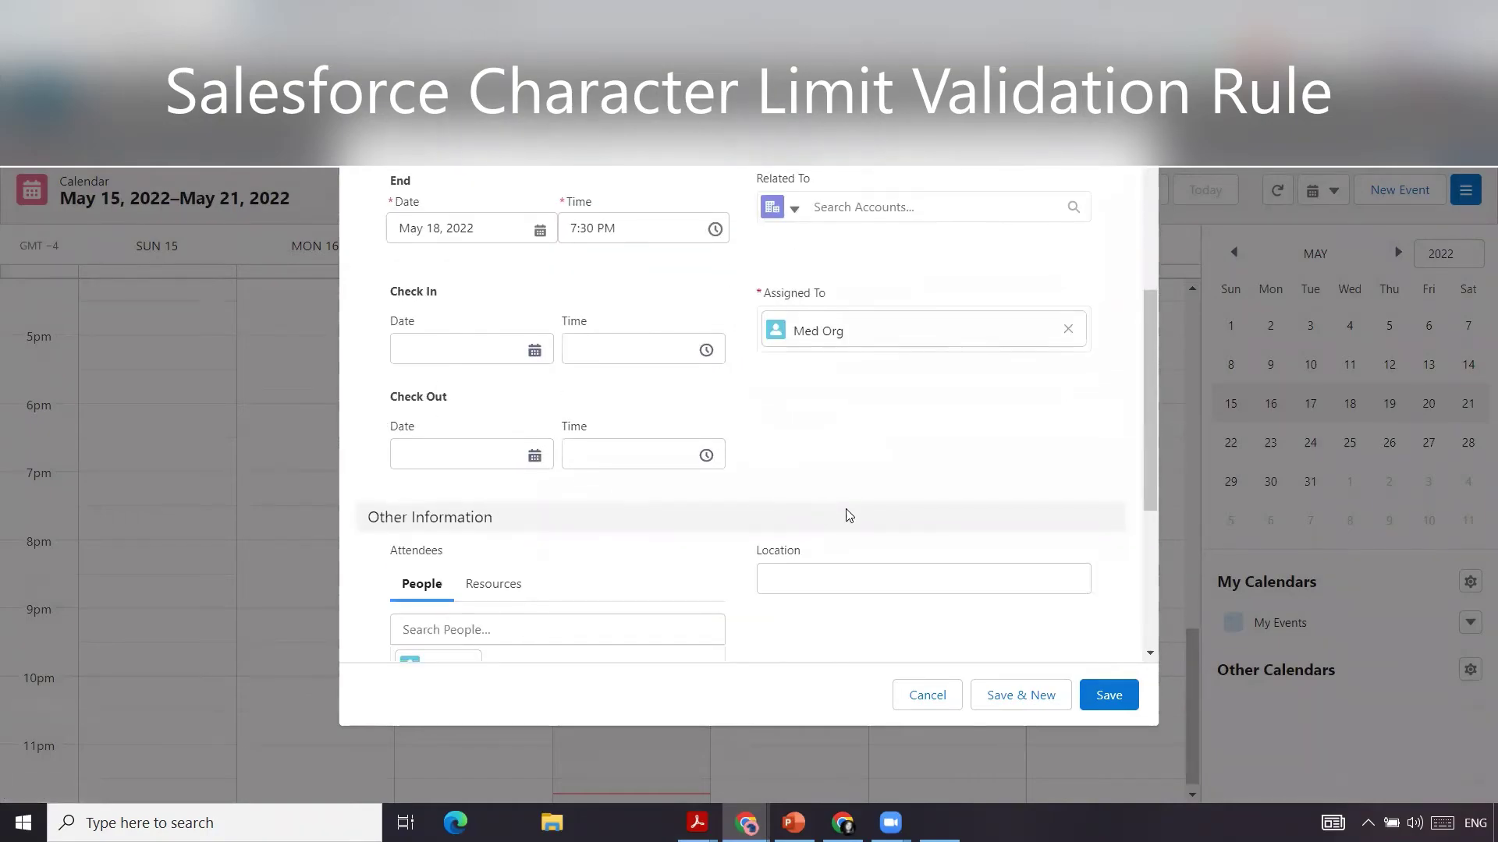
scroll(827, 511, "down", 3)
scroll(780, 546, "down", 2)
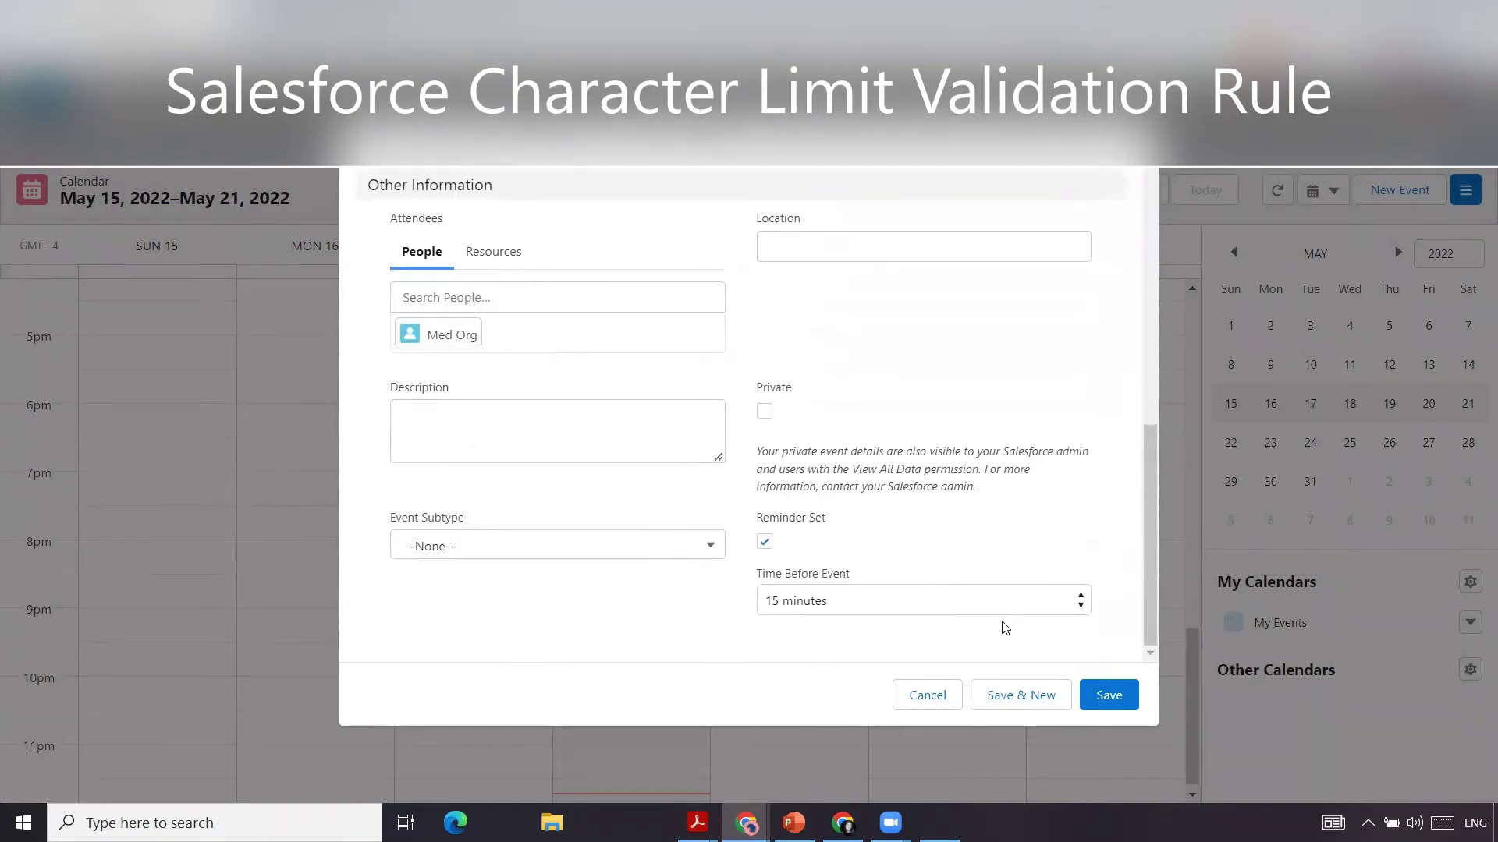
left_click(1121, 711)
scroll(537, 428, "down", 3)
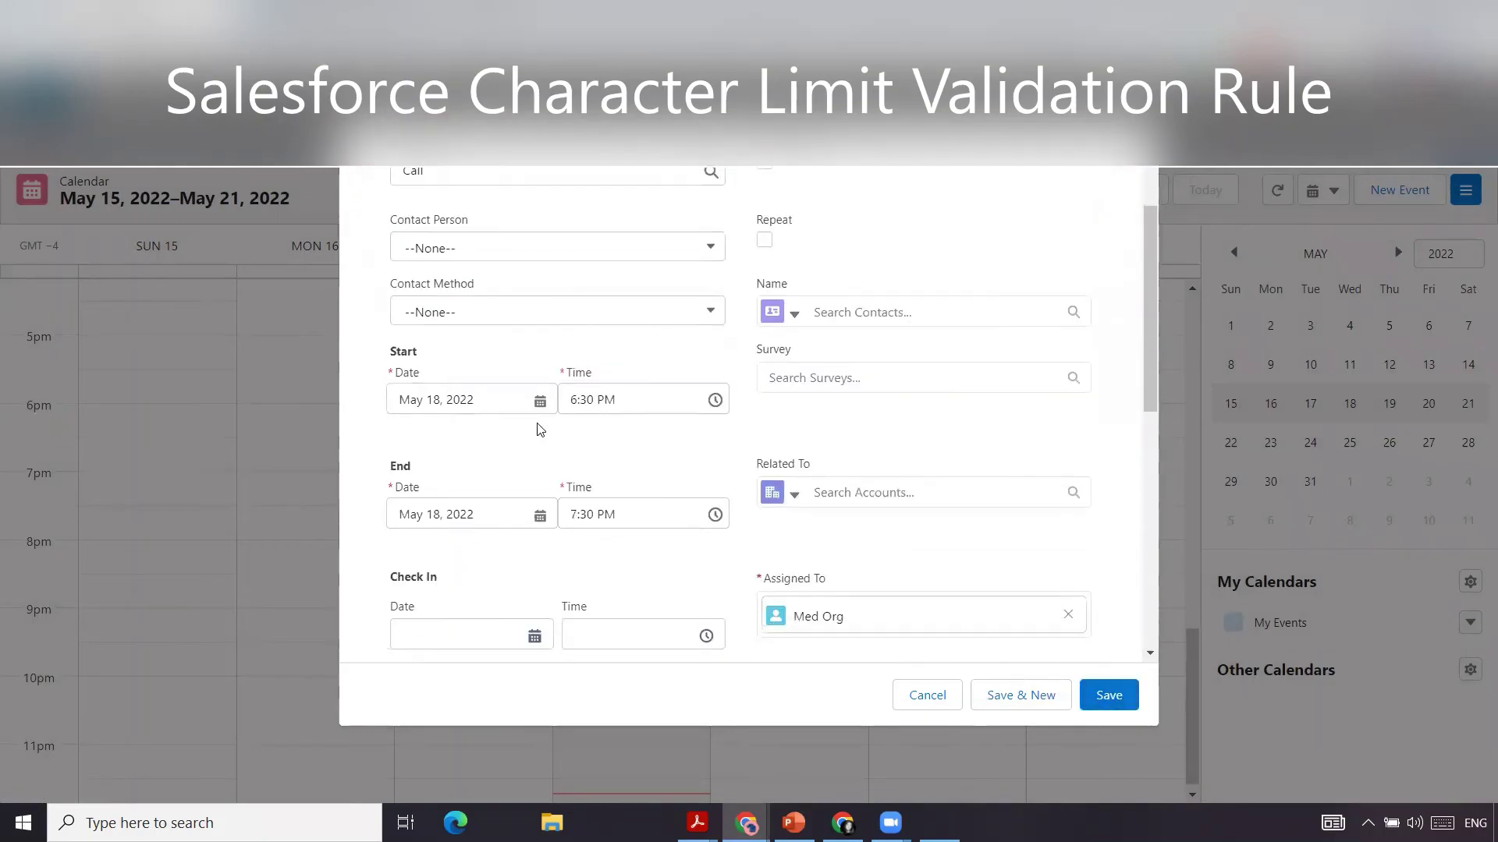
scroll(536, 428, "down", 6)
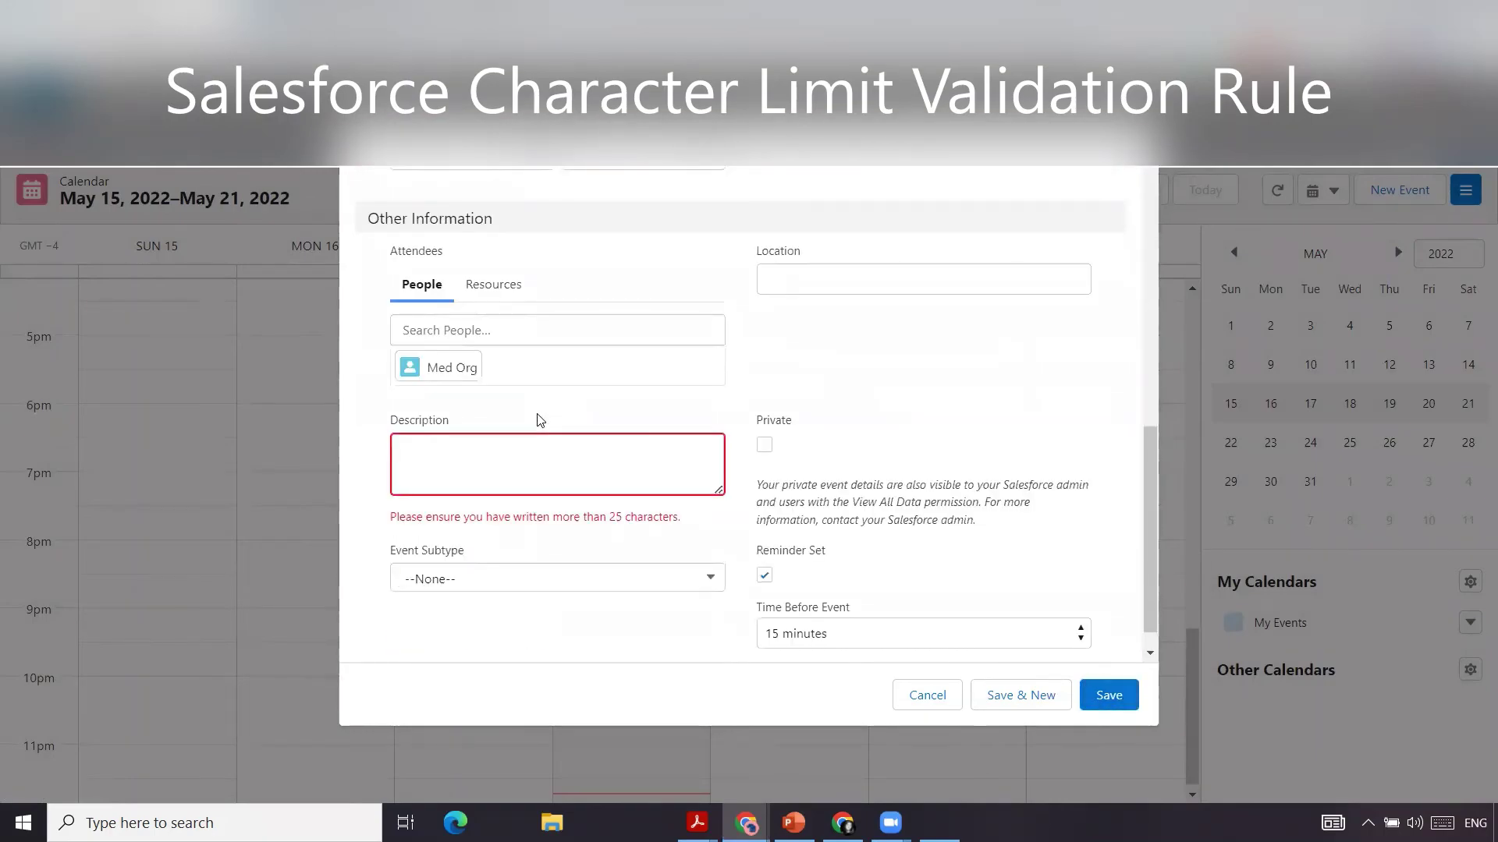
left_click(545, 455)
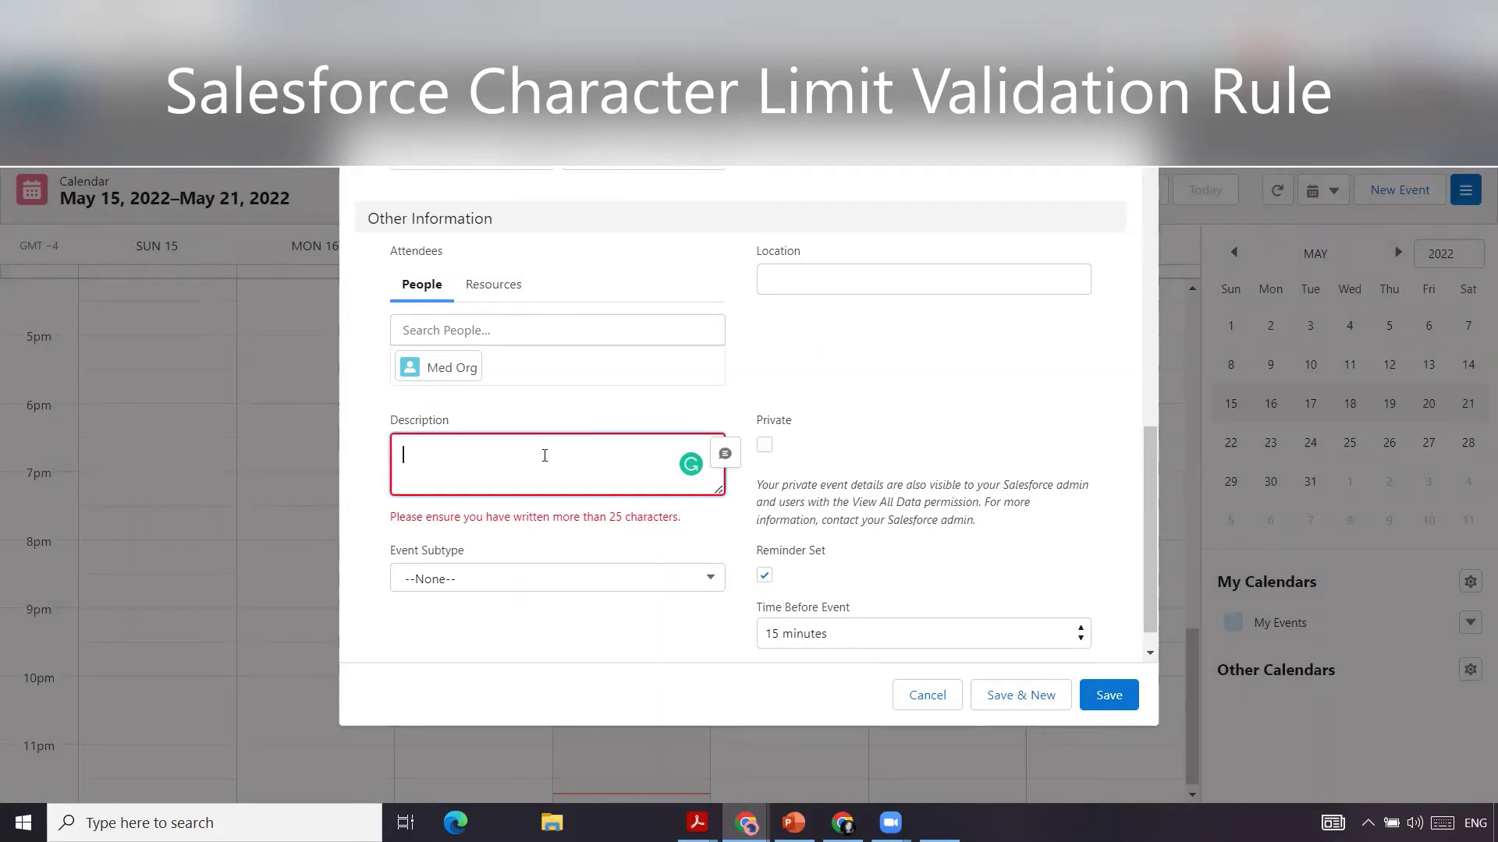
type("12345678902345678")
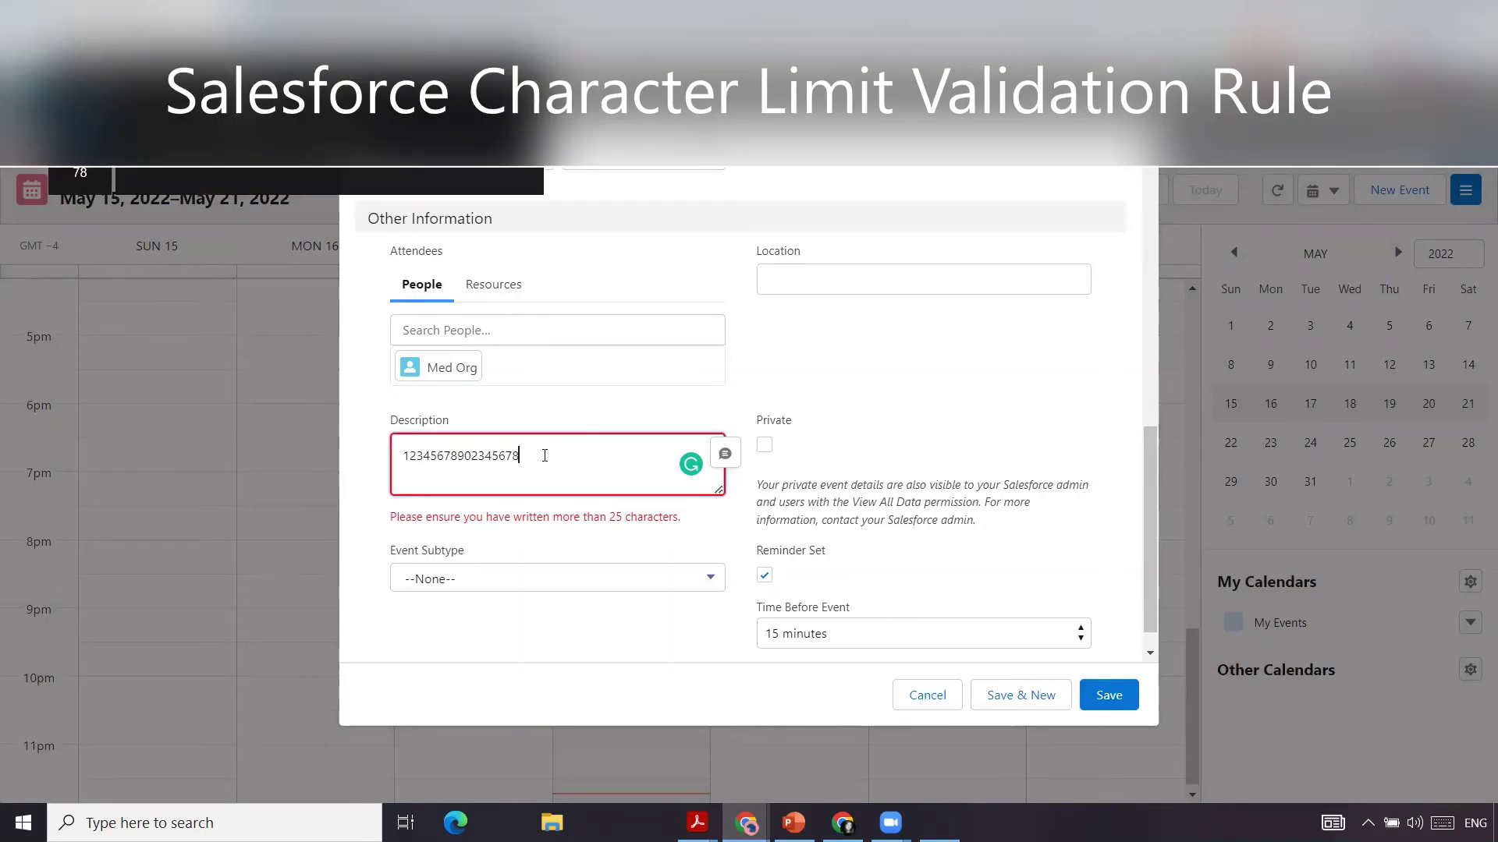
type(" more than 25 ch")
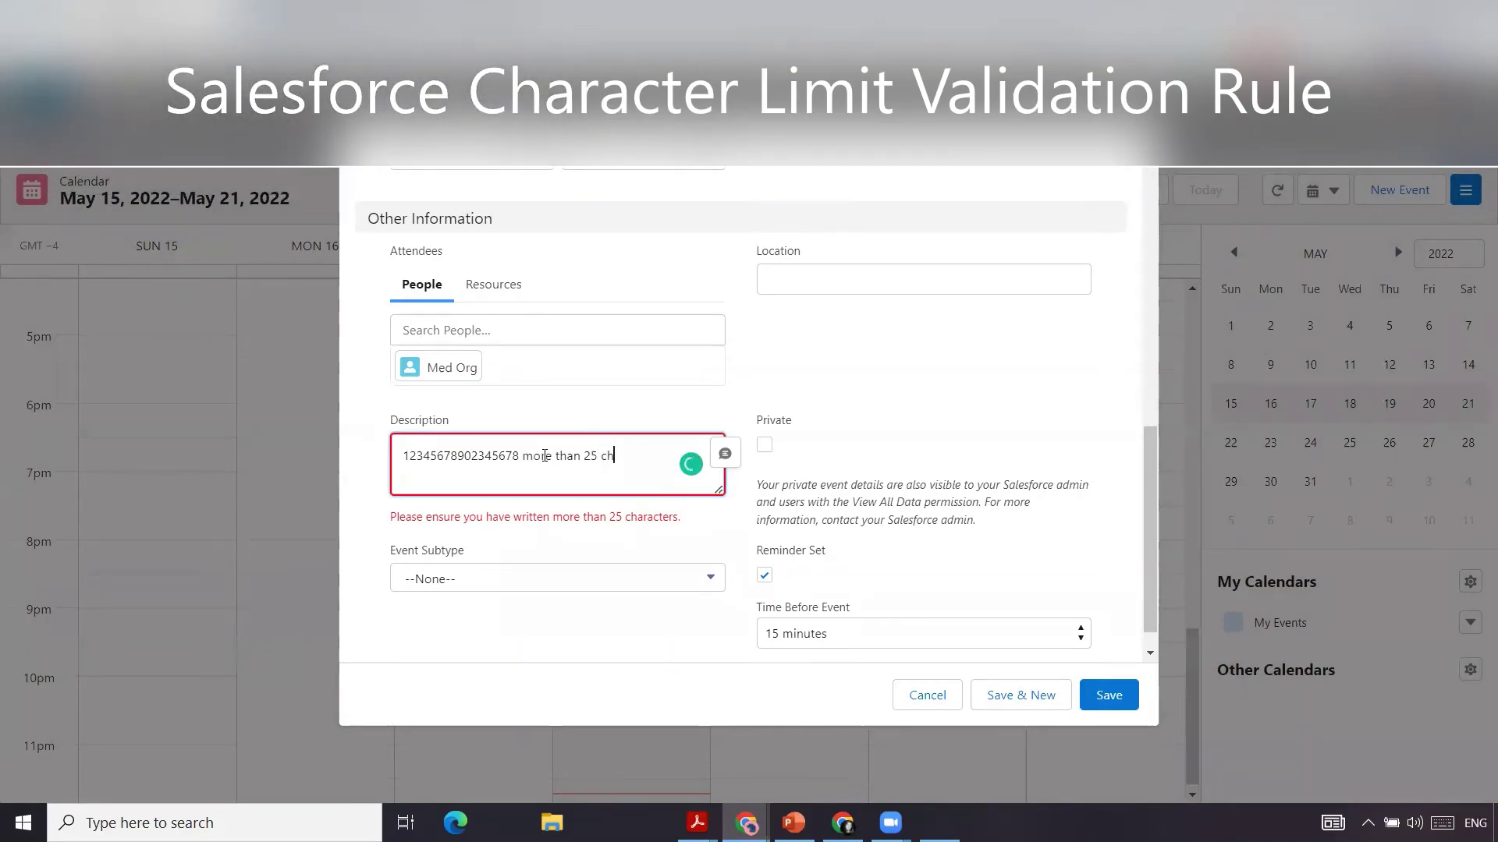
type("aractesr")
key("BackSpace")
key("BackSpace")
key("BackSpace")
type("rs lets see if this works,")
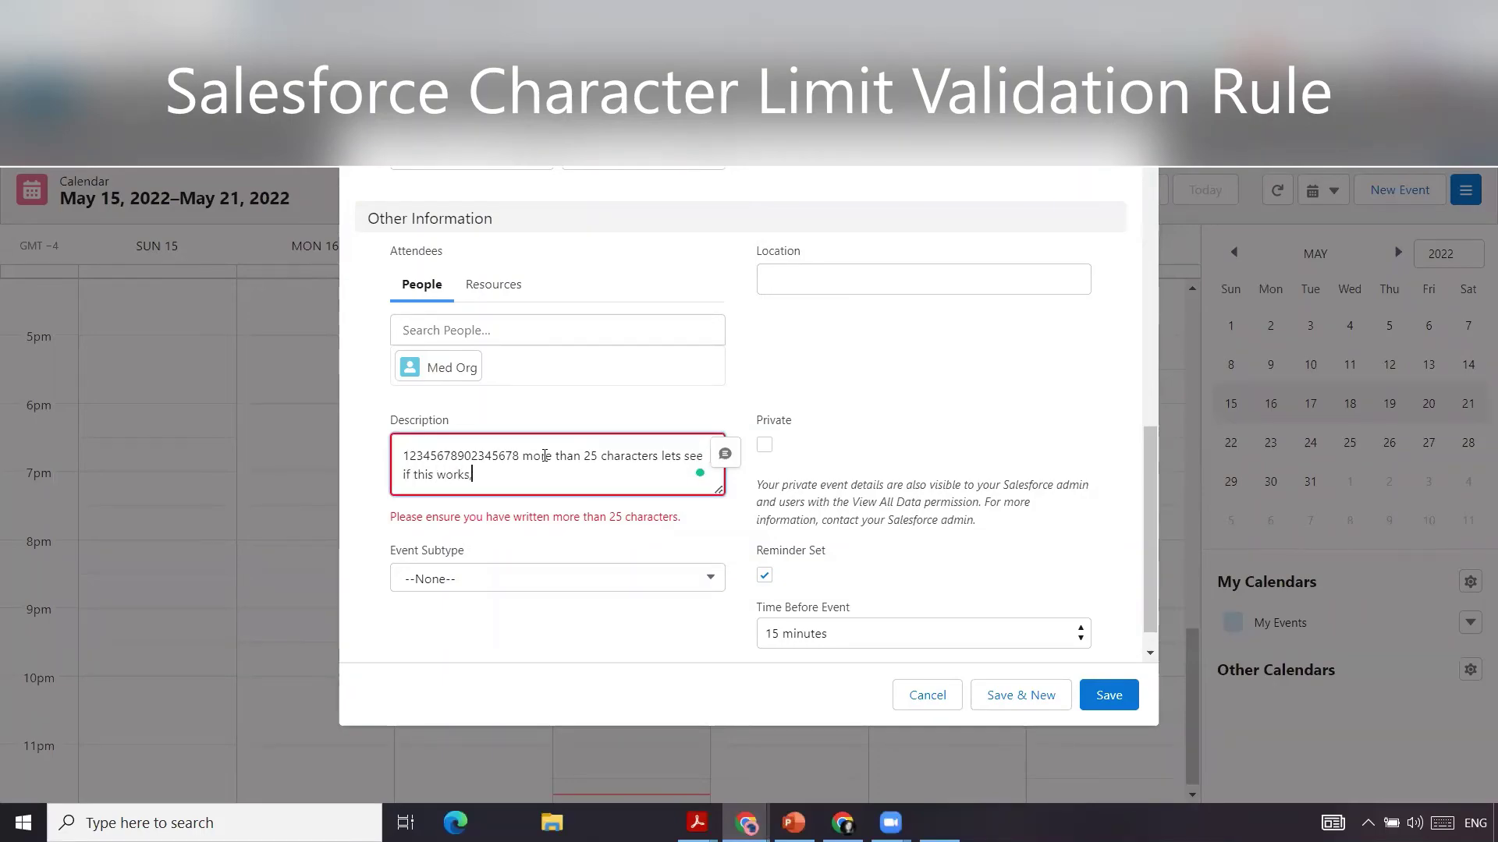
type(" our validation rule is active")
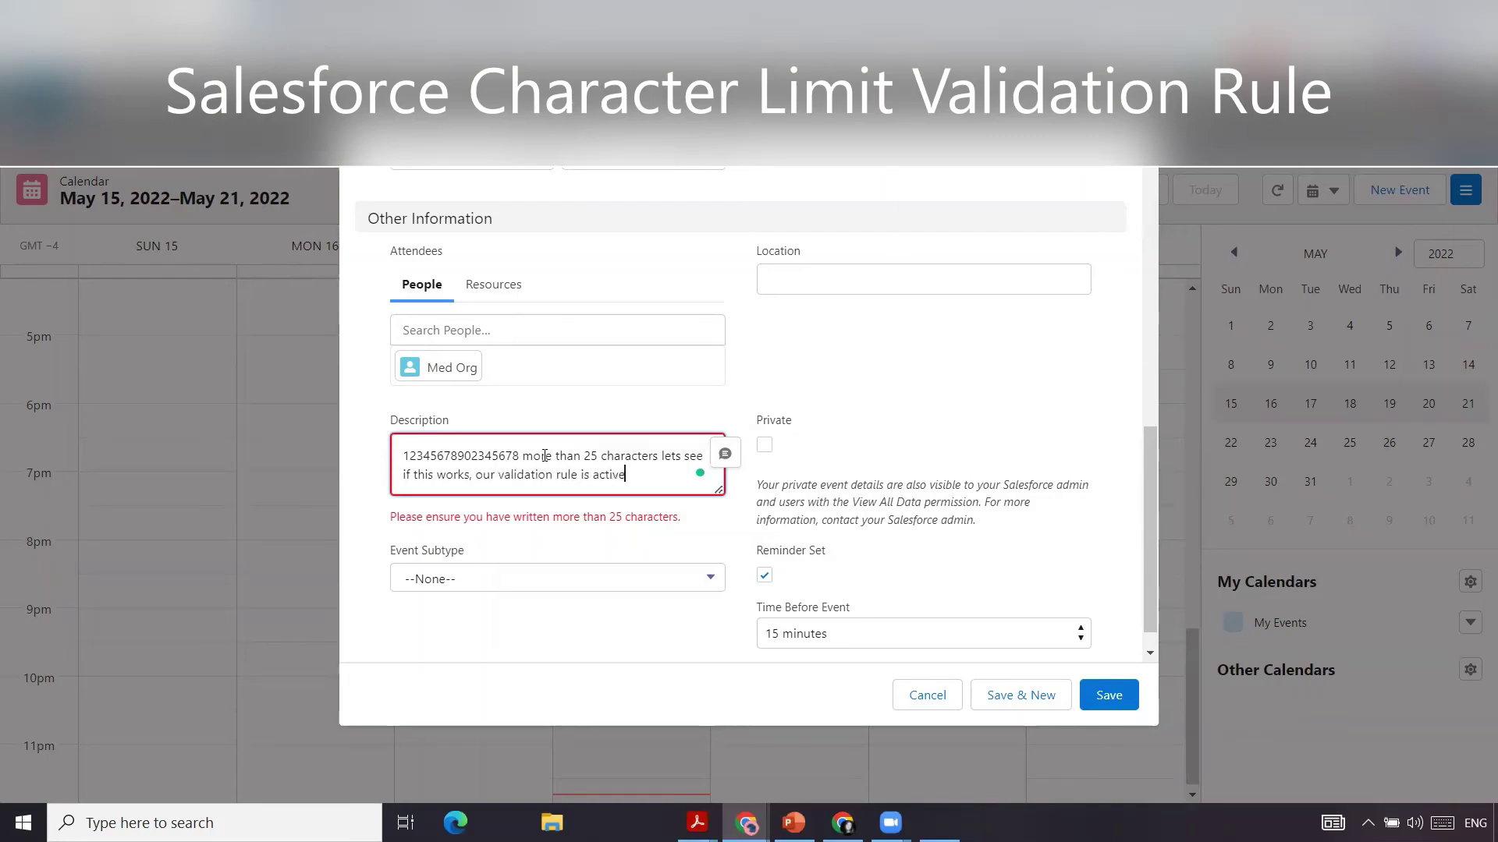
left_click(654, 547)
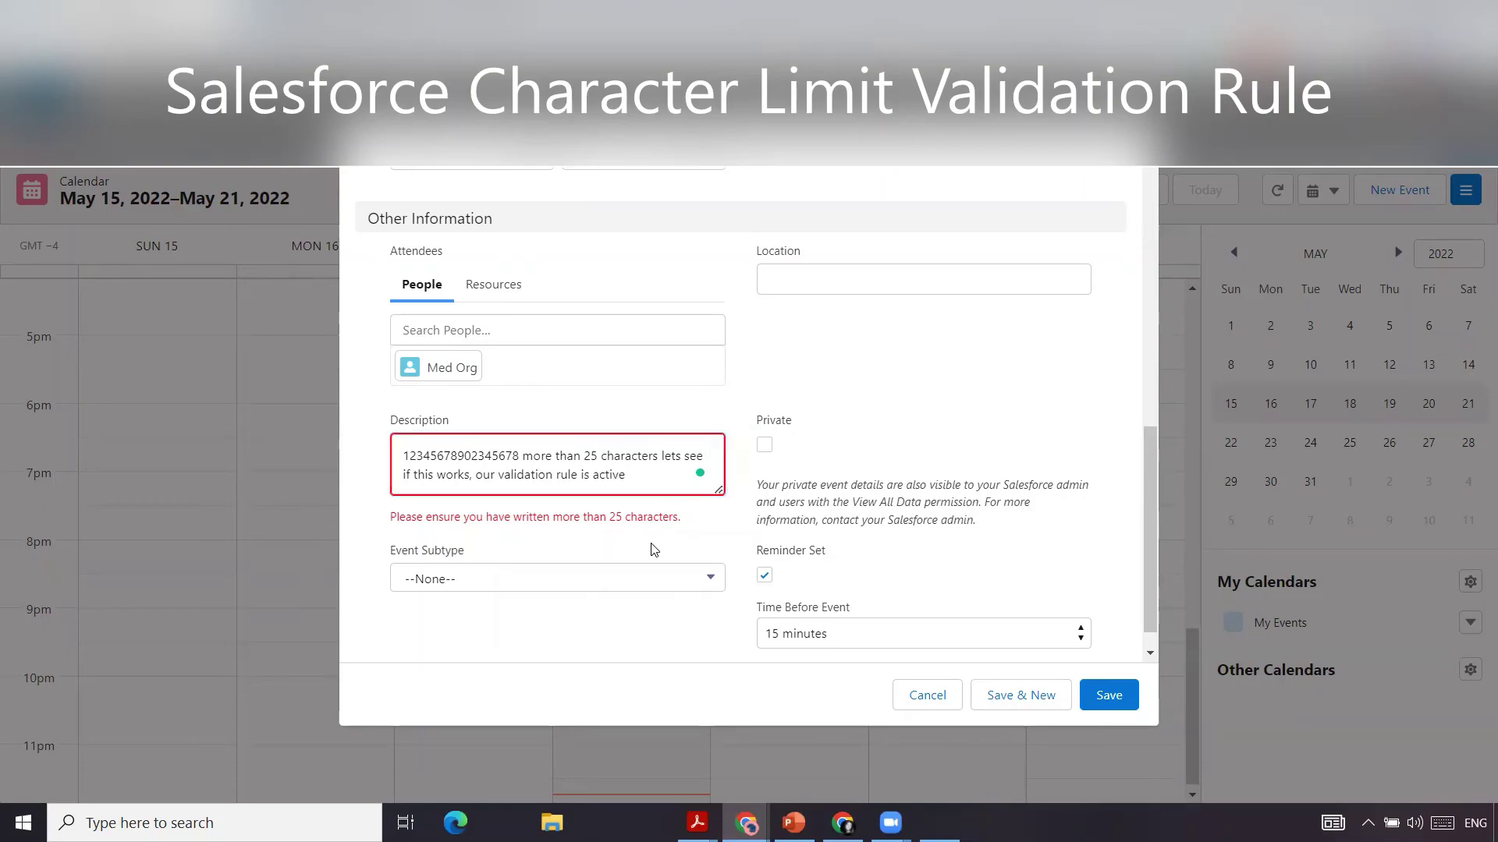
left_click(1120, 702)
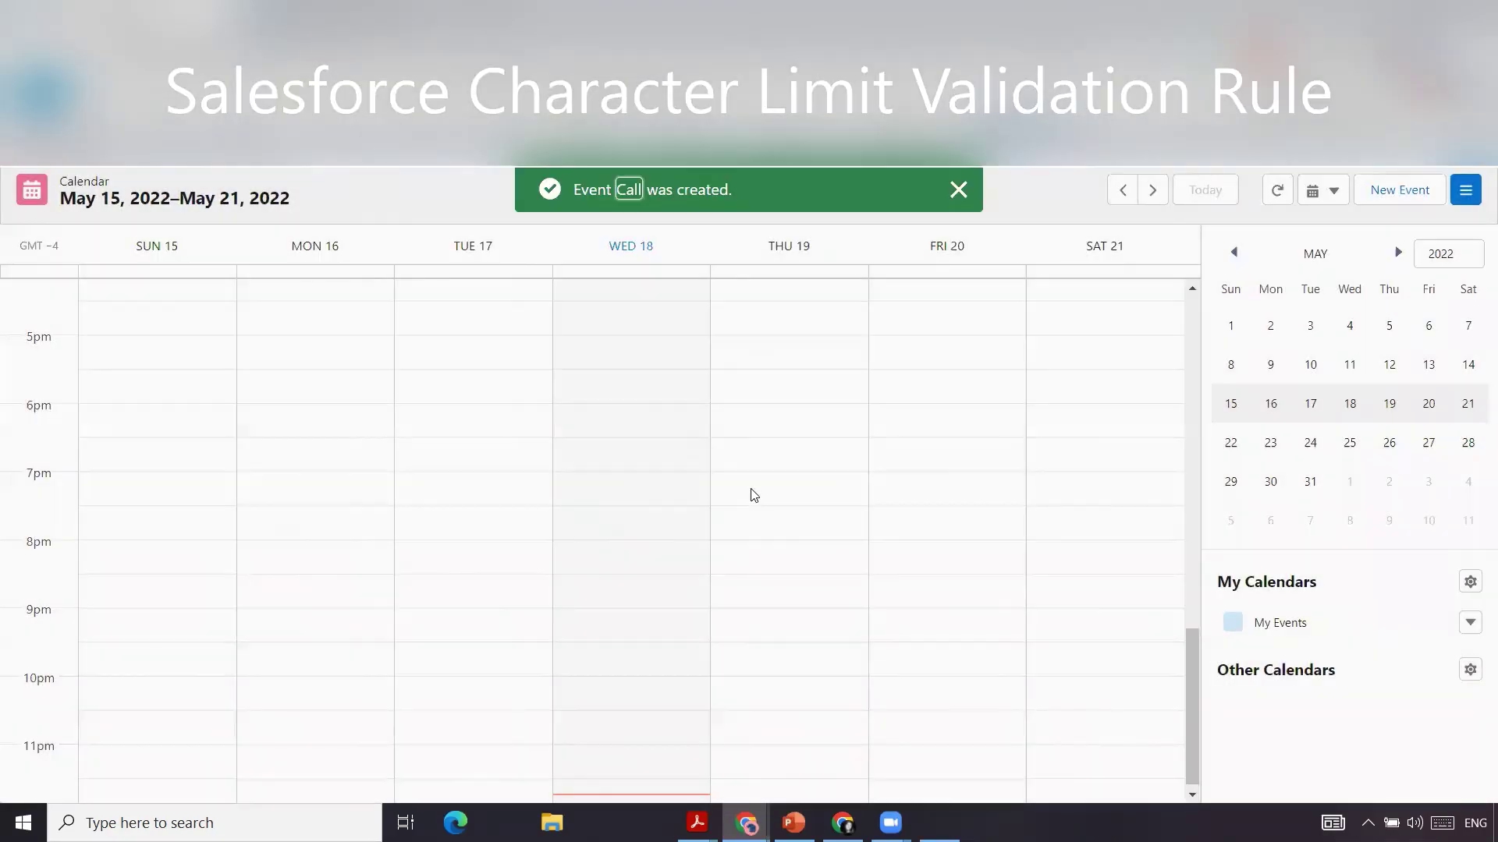
- Open the details of the Call event on Wednesday 18, 6:30–7:30 PM
left_click(612, 477)
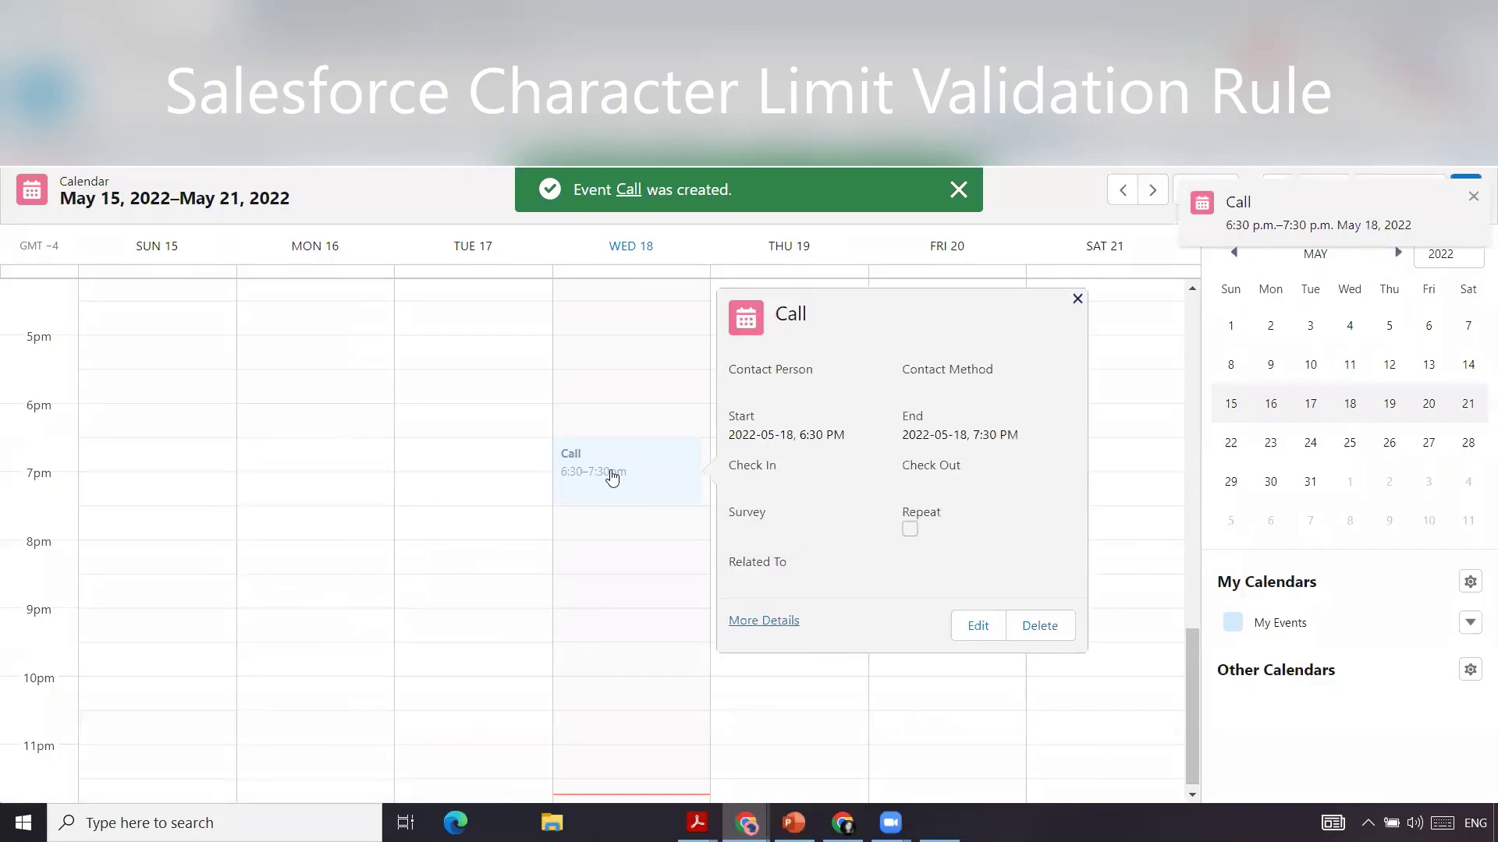